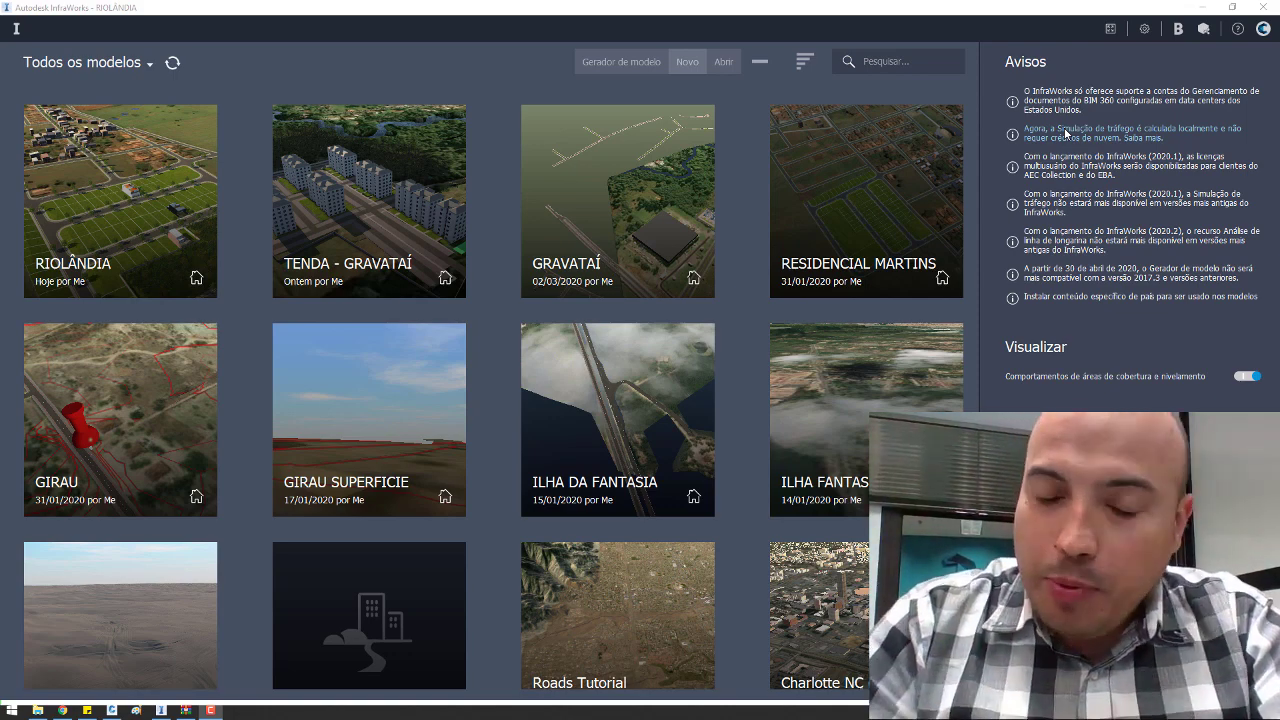
Open the RIOLÂNDIA model from the Todos os modelos start page.
{"action": "left_click", "coordinate": [160, 142]}
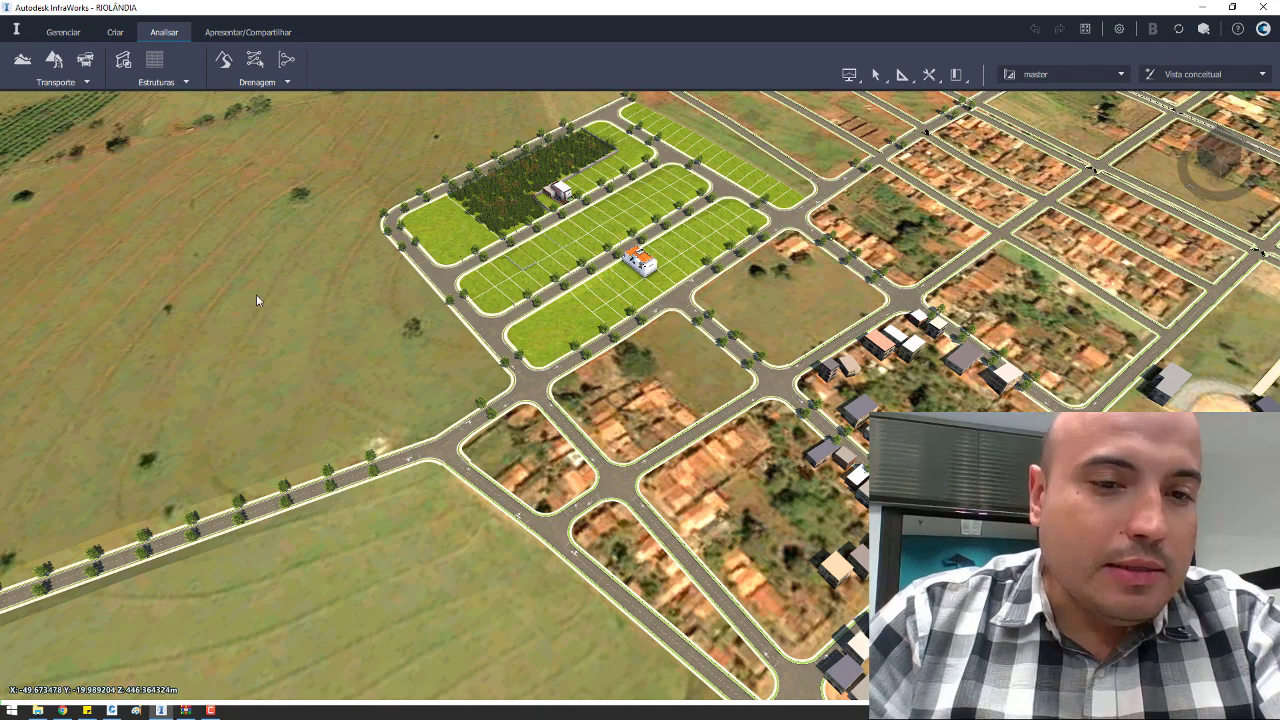
Start a Simulação de tráfego study area and frame the subdivision in view.
{"action": "right_click", "coordinate": [282, 355]}
{"action": "left_click", "coordinate": [294, 328]}
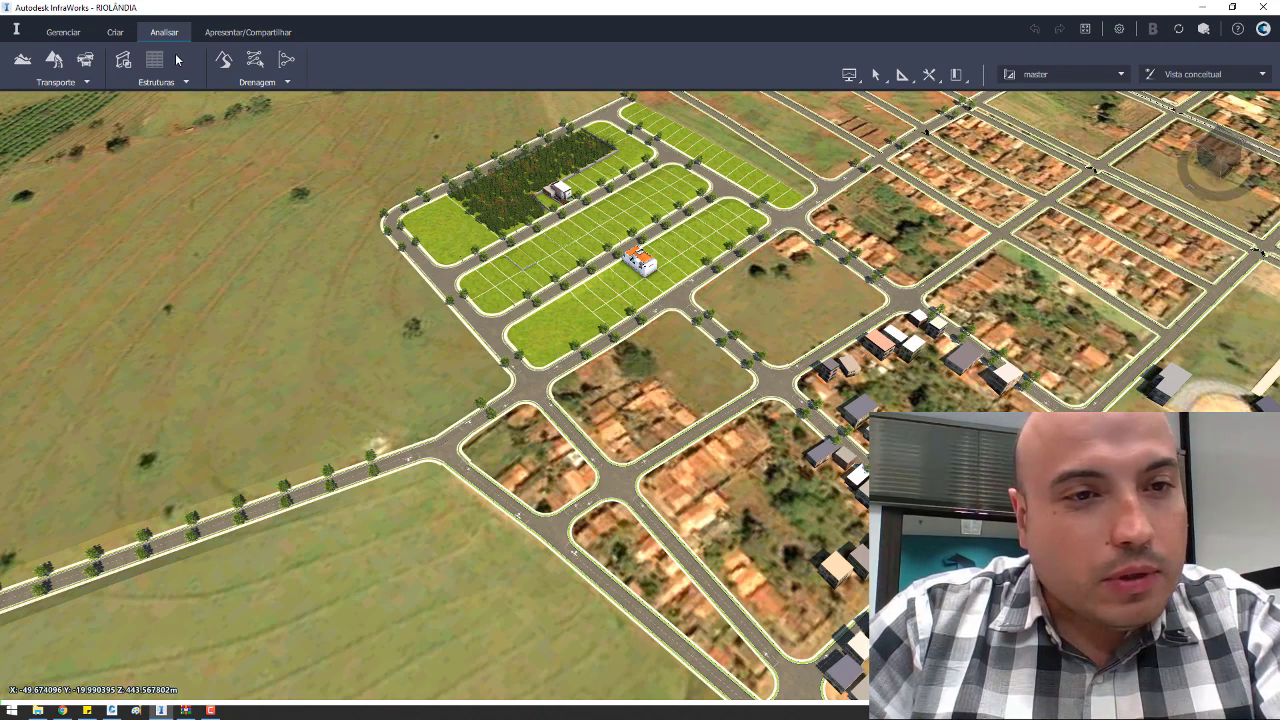
{"action": "left_click", "coordinate": [84, 66]}
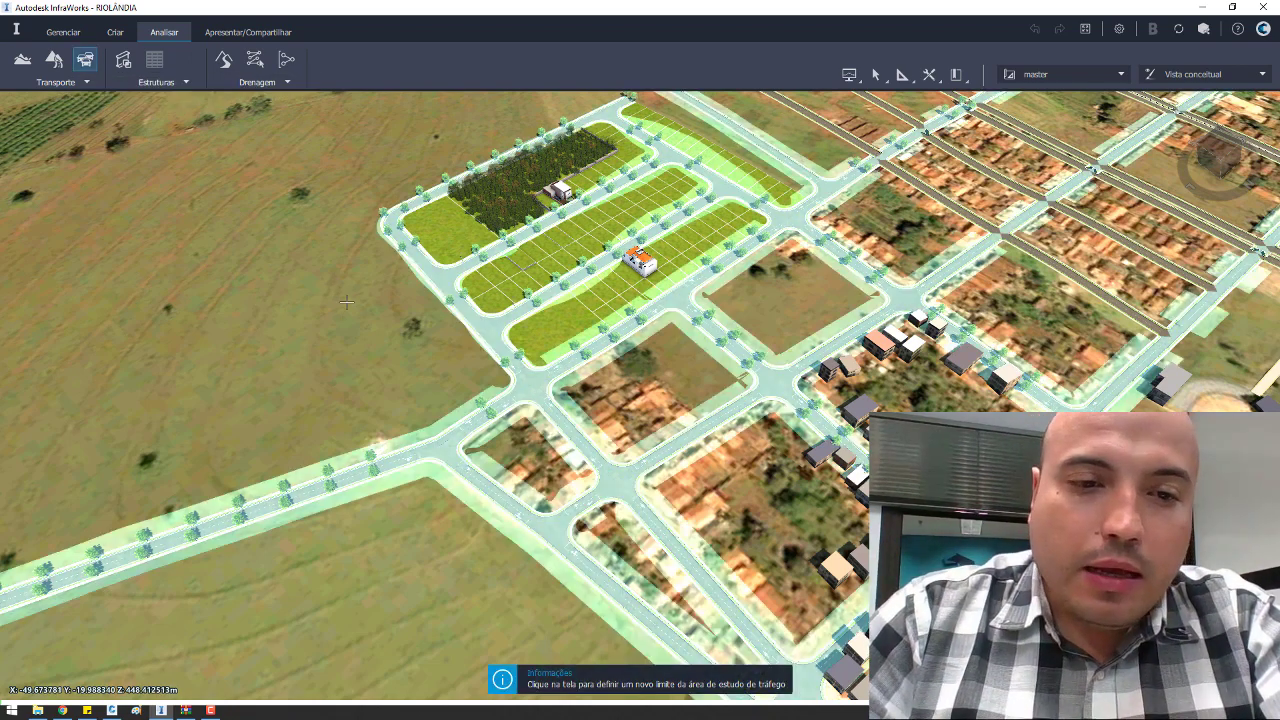
{"action": "middle_click_drag", "start_coordinate": [346, 301], "coordinate": [297, 350]}
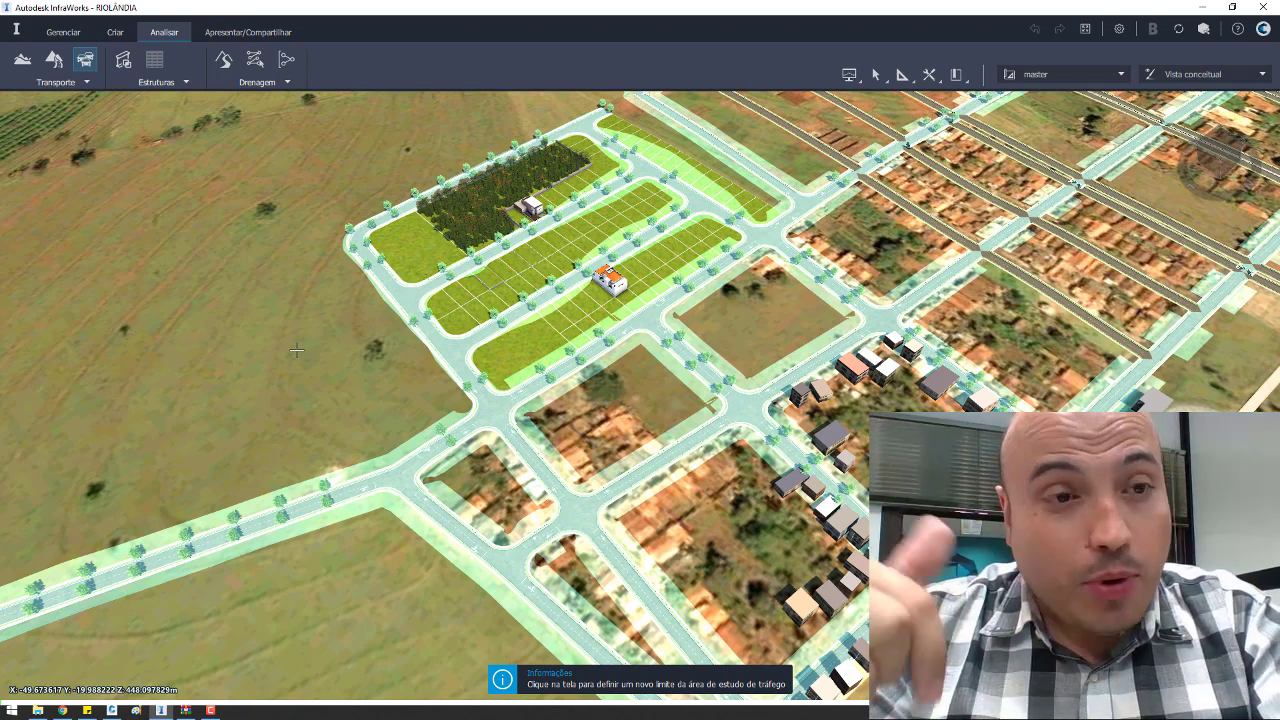
Outline the boundary around the subdivision and nearby blocks, creating 'Área de estudo de tráfego 1'.
{"action": "left_click", "coordinate": [568, 96]}
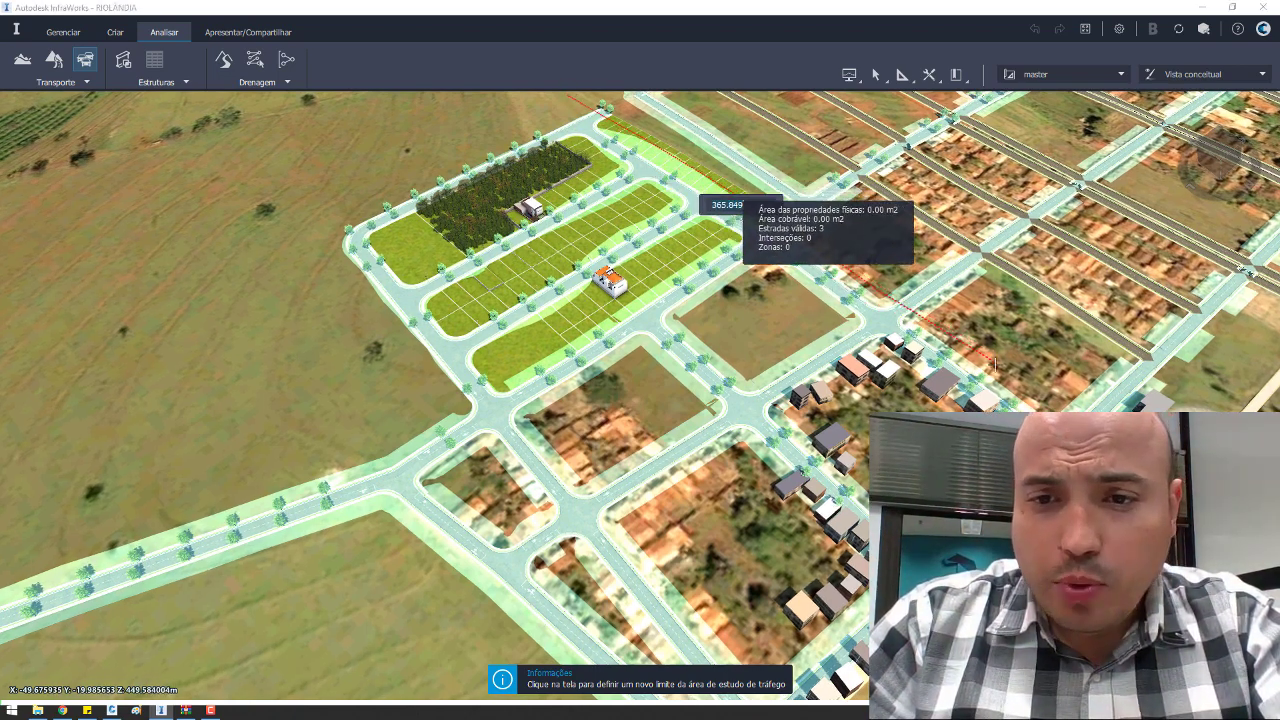
{"action": "left_click", "coordinate": [1000, 385]}
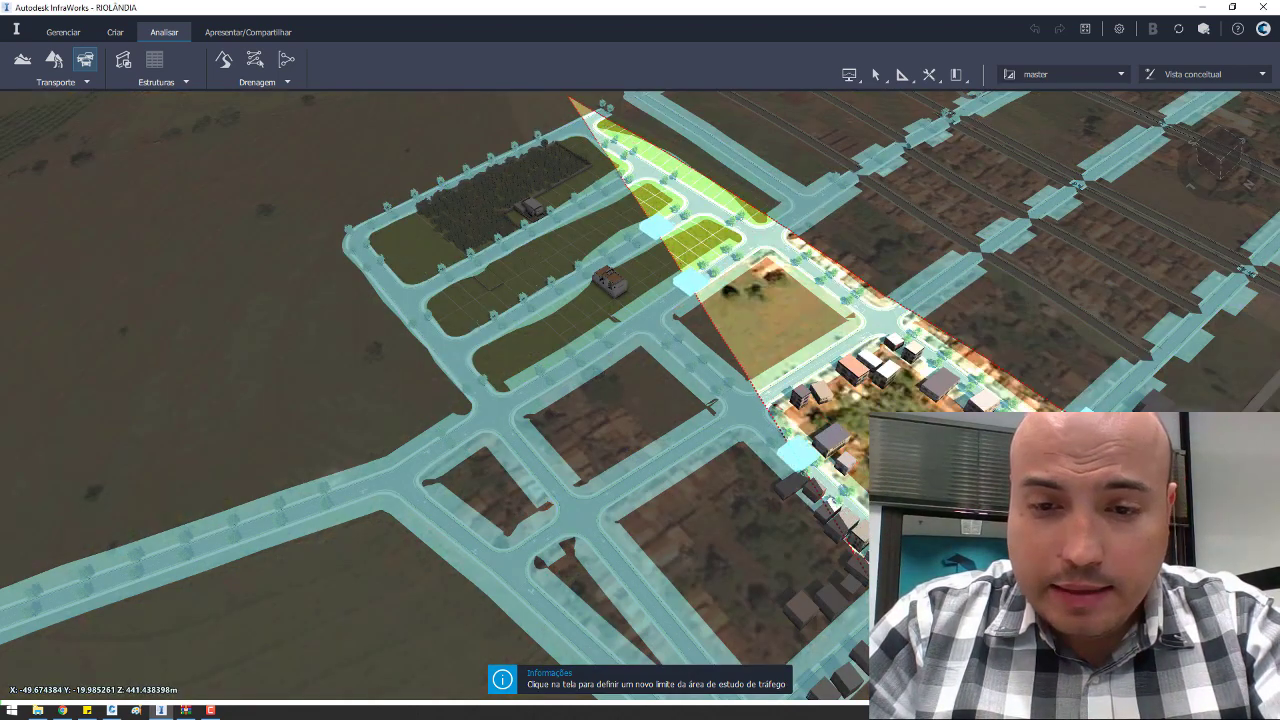
{"action": "scroll", "coordinate": [828, 597], "scroll_direction": "up", "scroll_amount": 2}
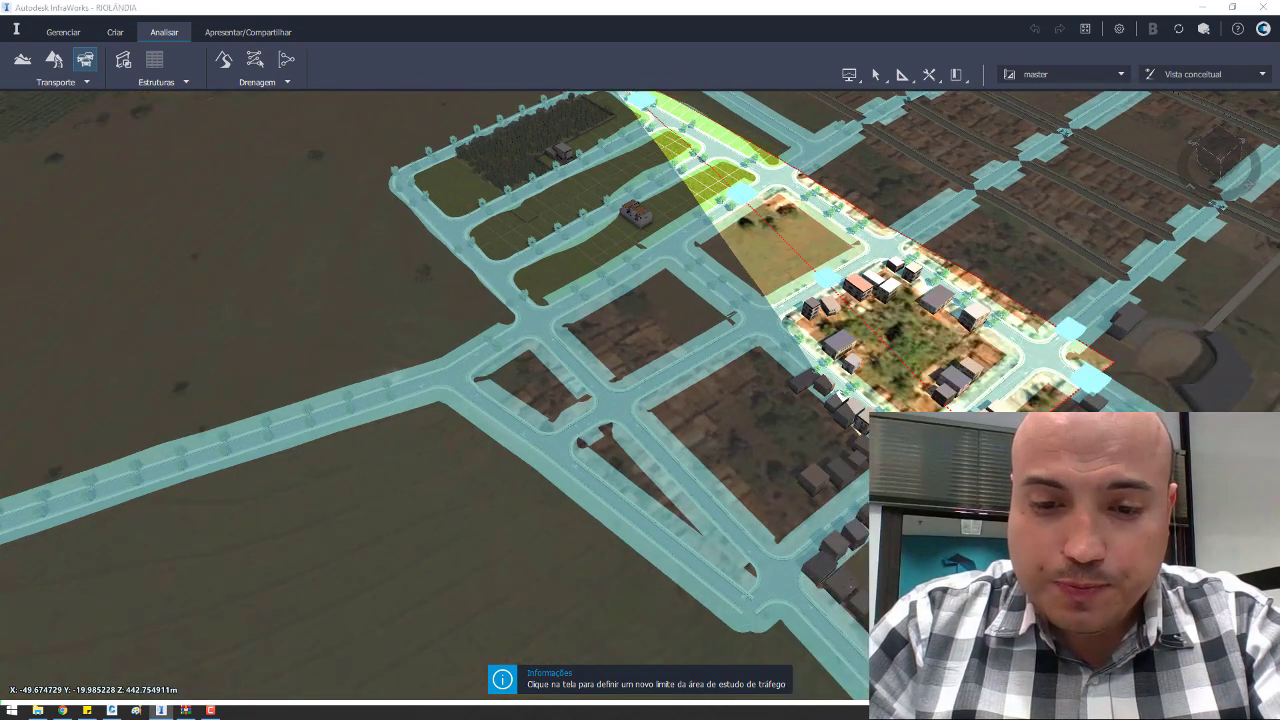
{"action": "left_click", "coordinate": [828, 597]}
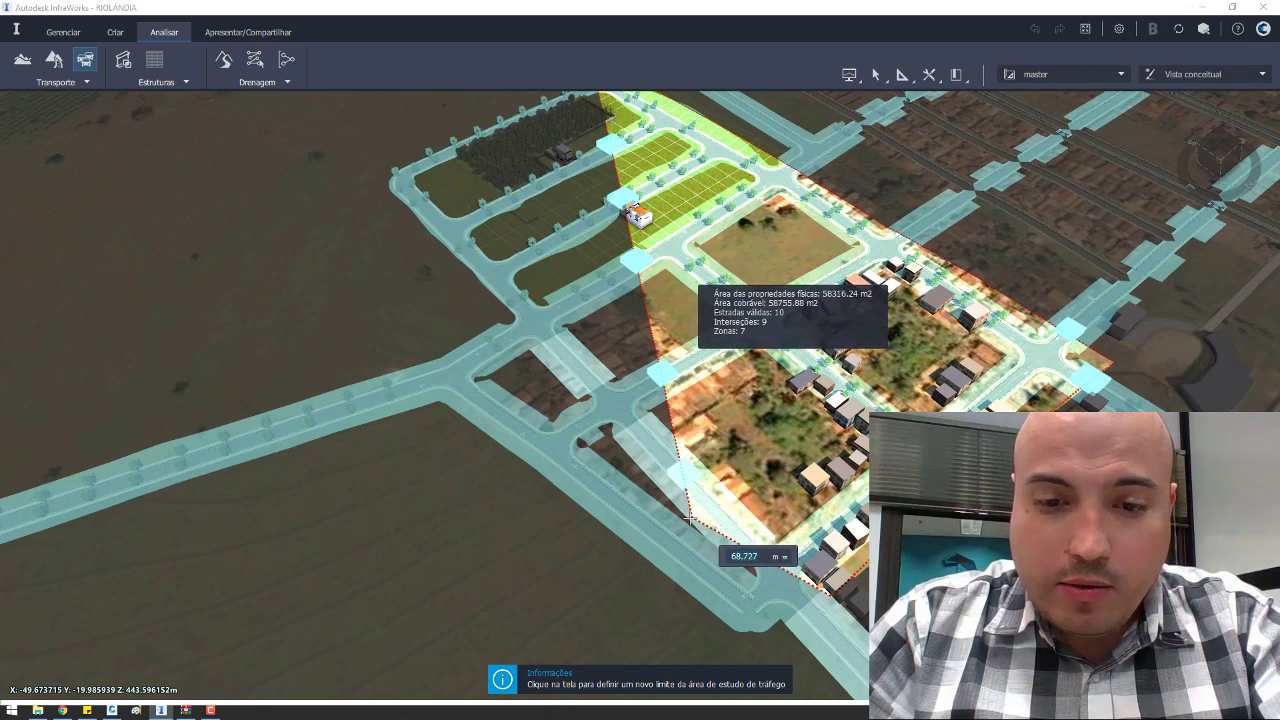
{"action": "left_click", "coordinate": [503, 362]}
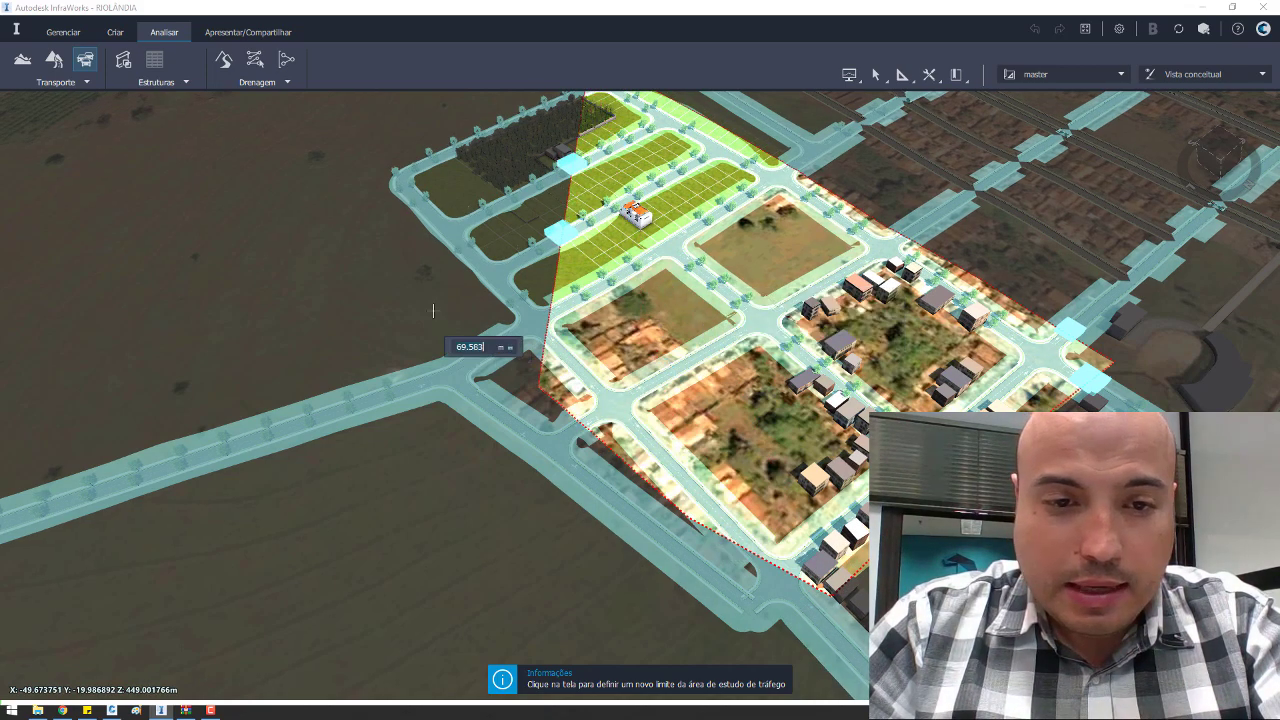
{"action": "left_click", "coordinate": [320, 280]}
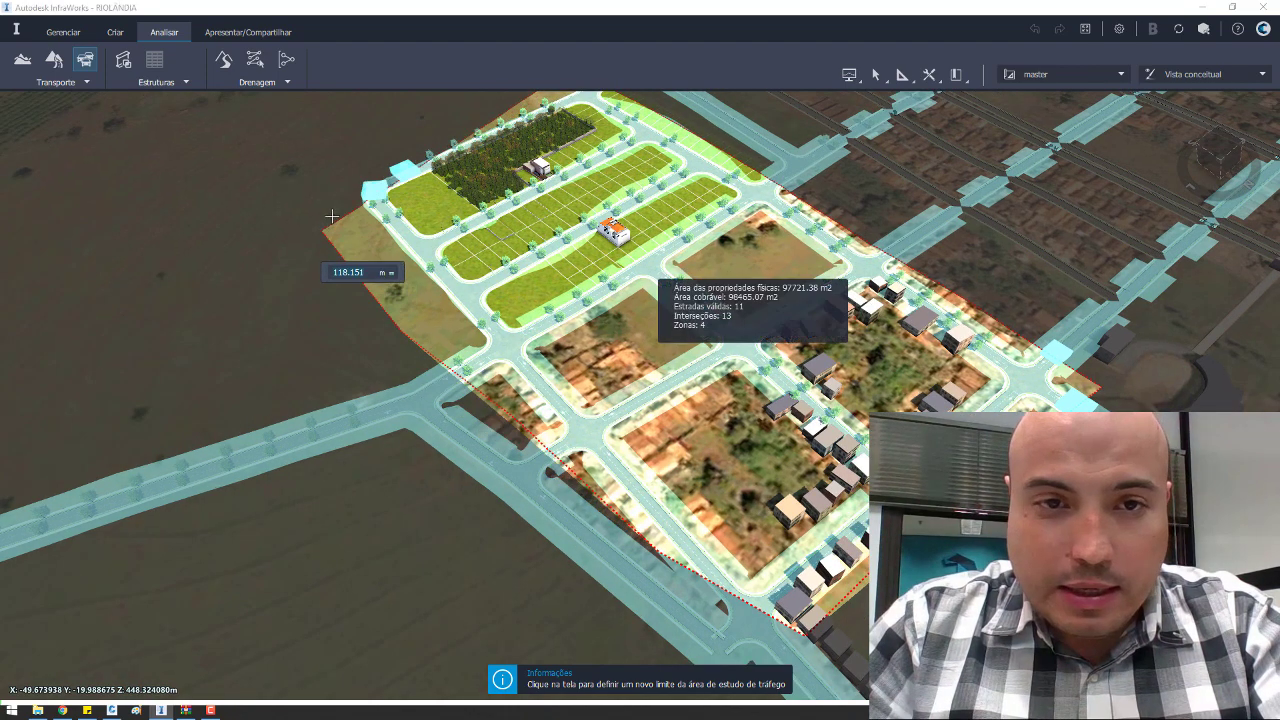
{"action": "middle_click_drag", "start_coordinate": [349, 219], "coordinate": [342, 275]}
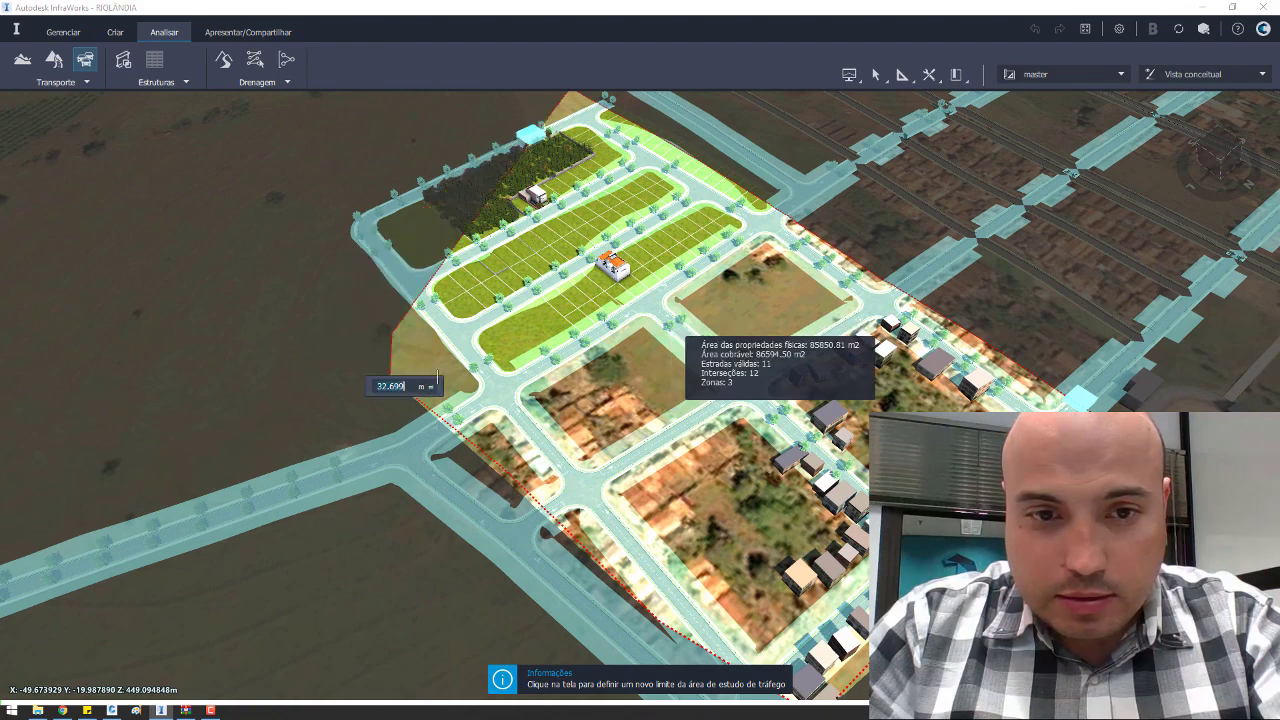
{"action": "double_click", "coordinate": [355, 257]}
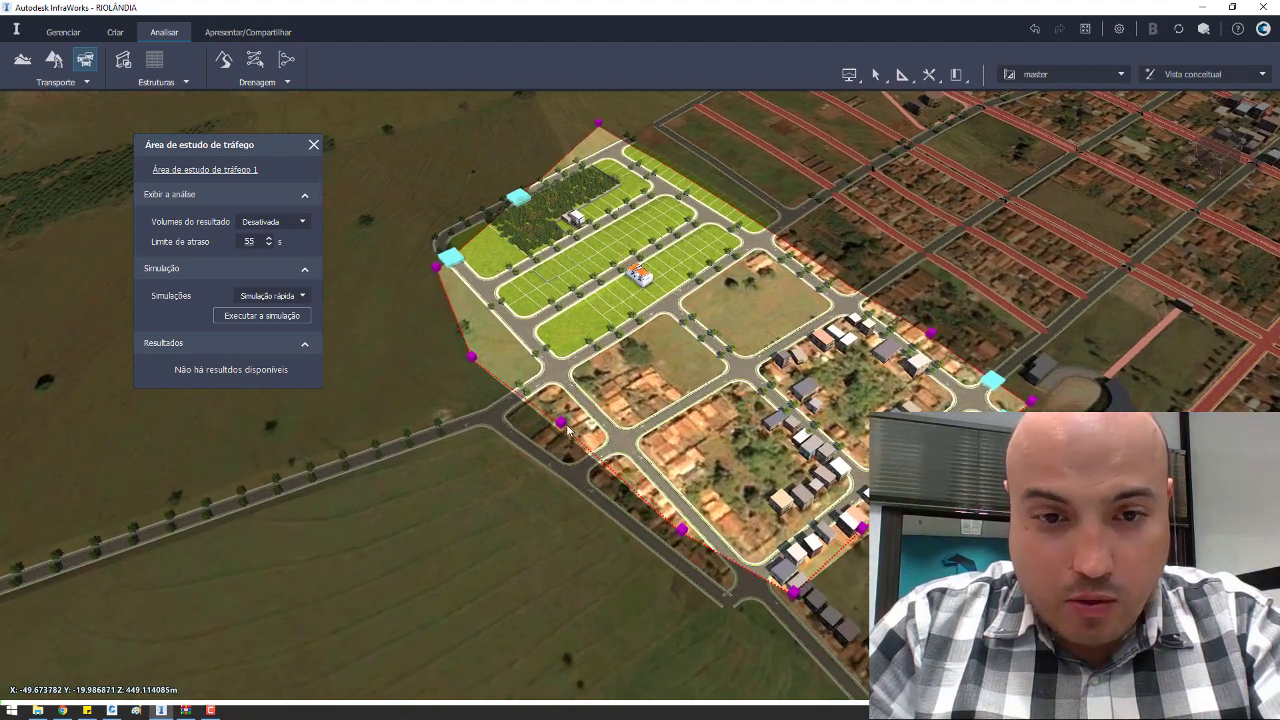
Pull the study area's right boundary corner in toward the subdivision.
{"action": "left_click", "coordinate": [563, 432]}
{"action": "middle_click_drag", "start_coordinate": [586, 414], "coordinate": [492, 465], "text": "shift"}
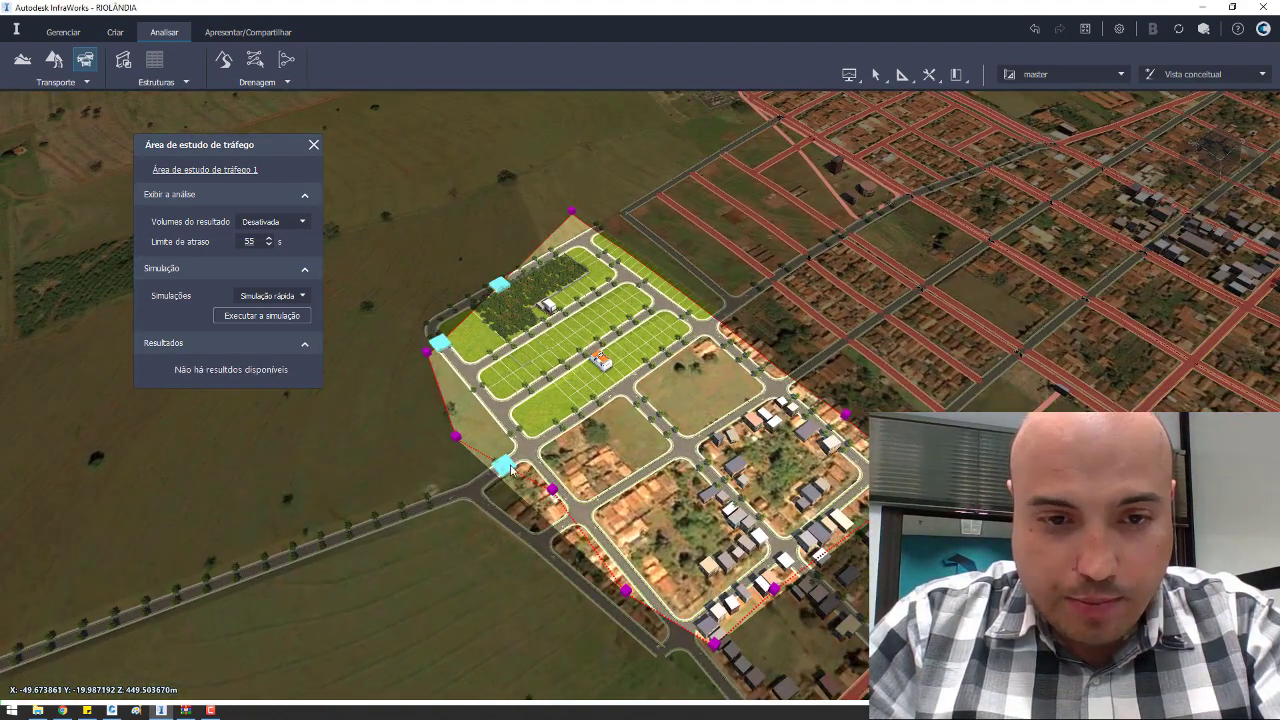
{"action": "key", "text": "Escape"}
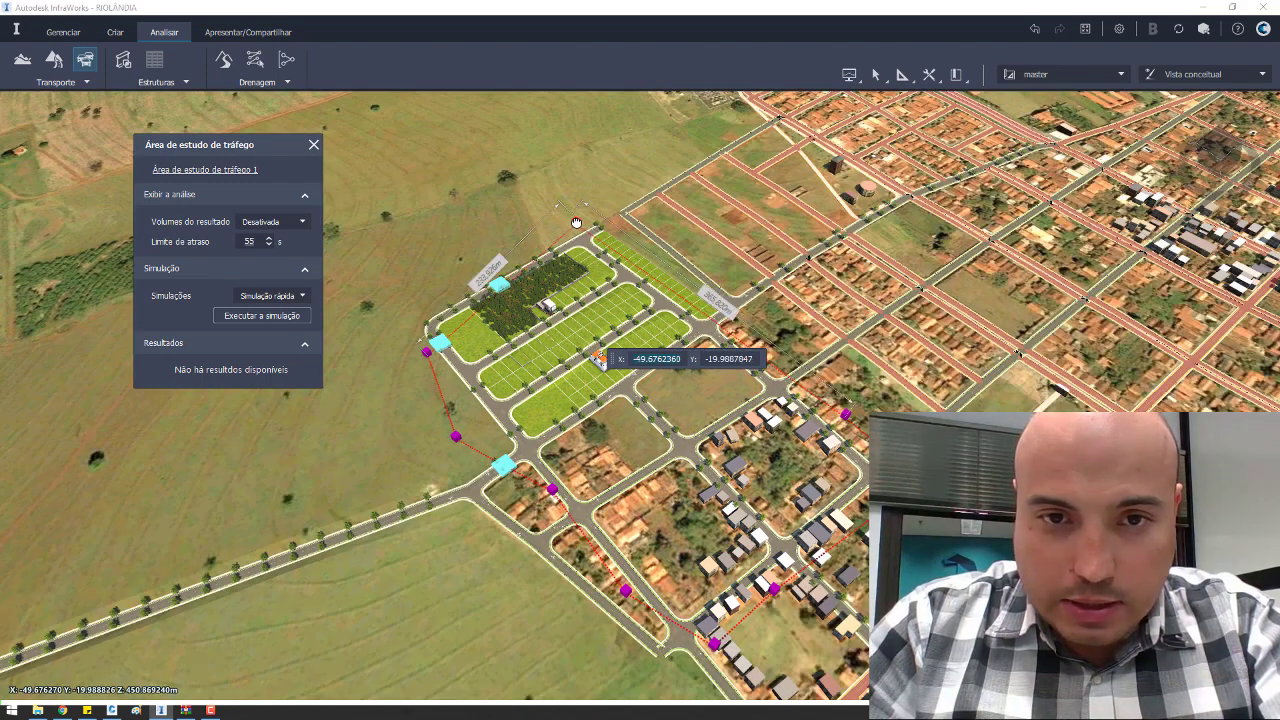
{"action": "left_click", "coordinate": [577, 222]}
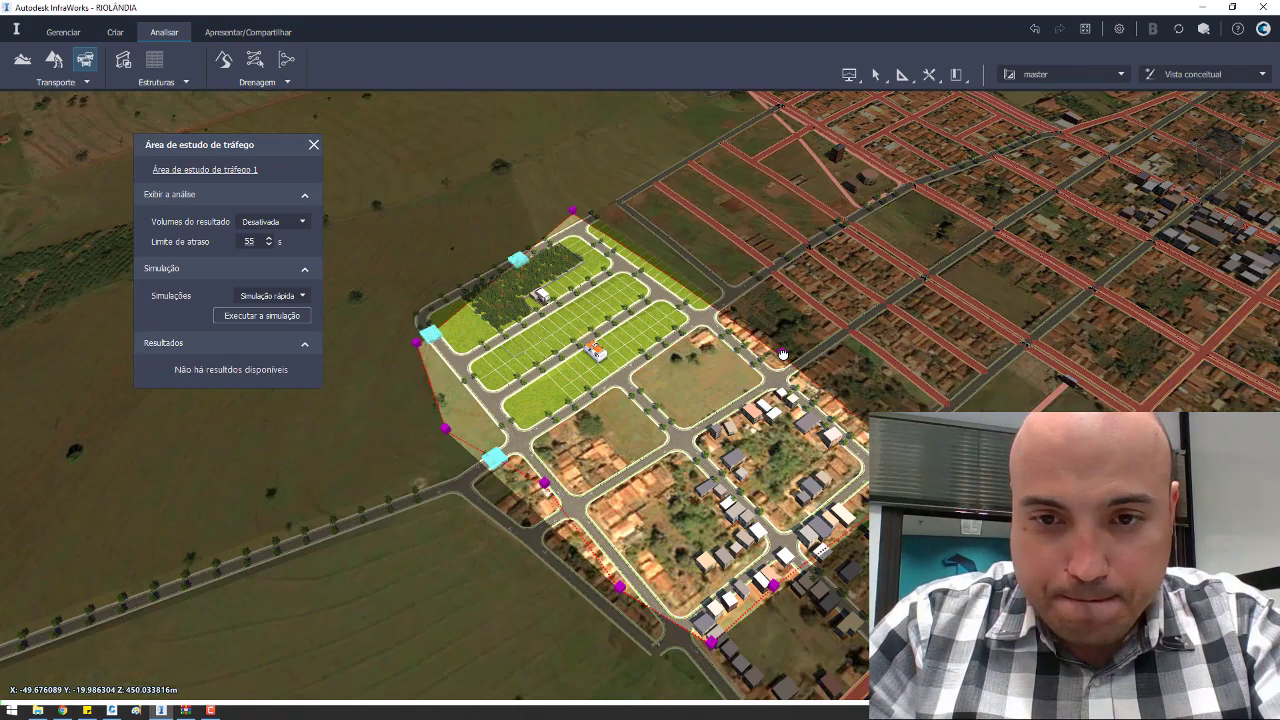
{"action": "left_click_drag", "start_coordinate": [781, 352], "coordinate": [709, 297]}
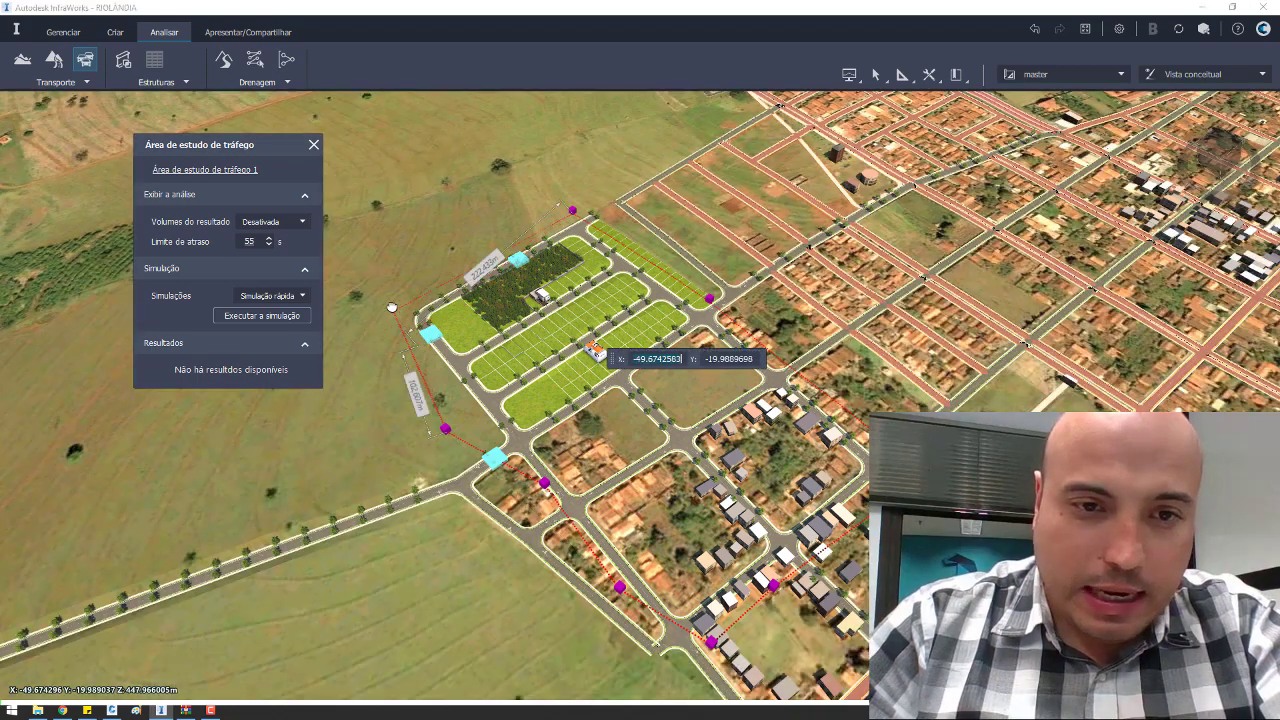
Adjust the remaining corners so the left boundary hugs the subdivision lots.
{"action": "left_click", "coordinate": [392, 307]}
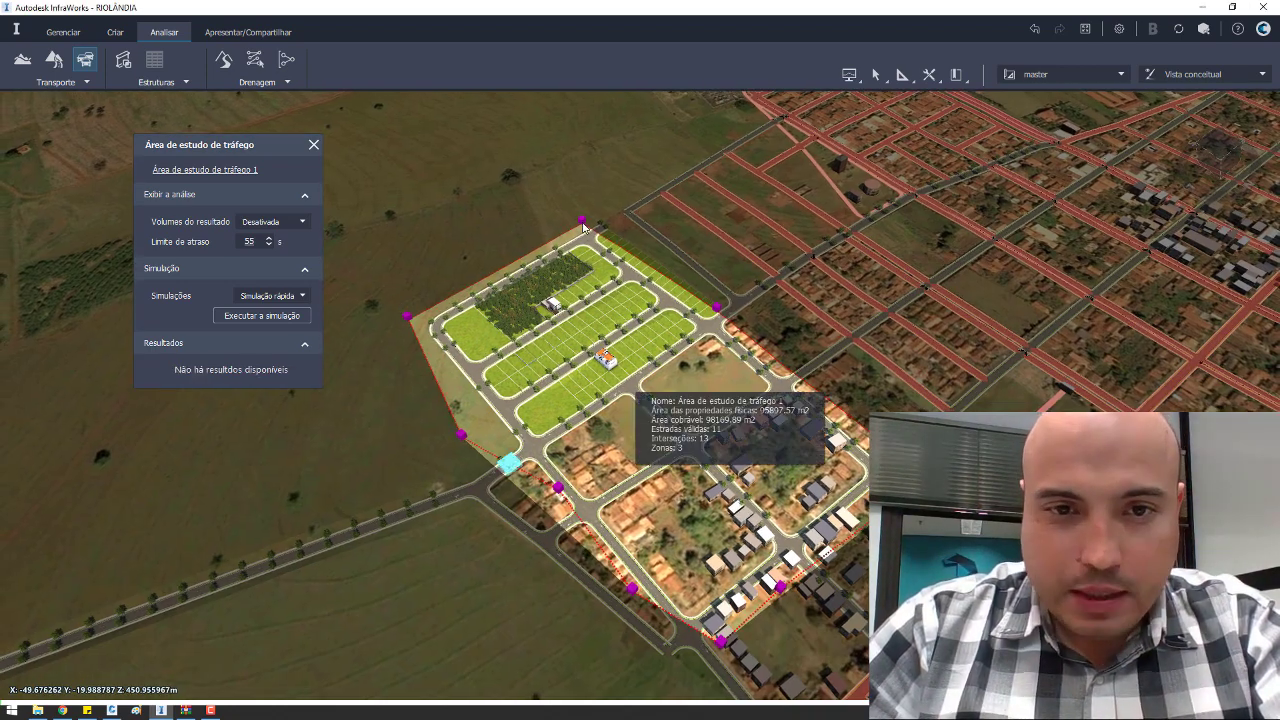
{"action": "left_click", "coordinate": [625, 380]}
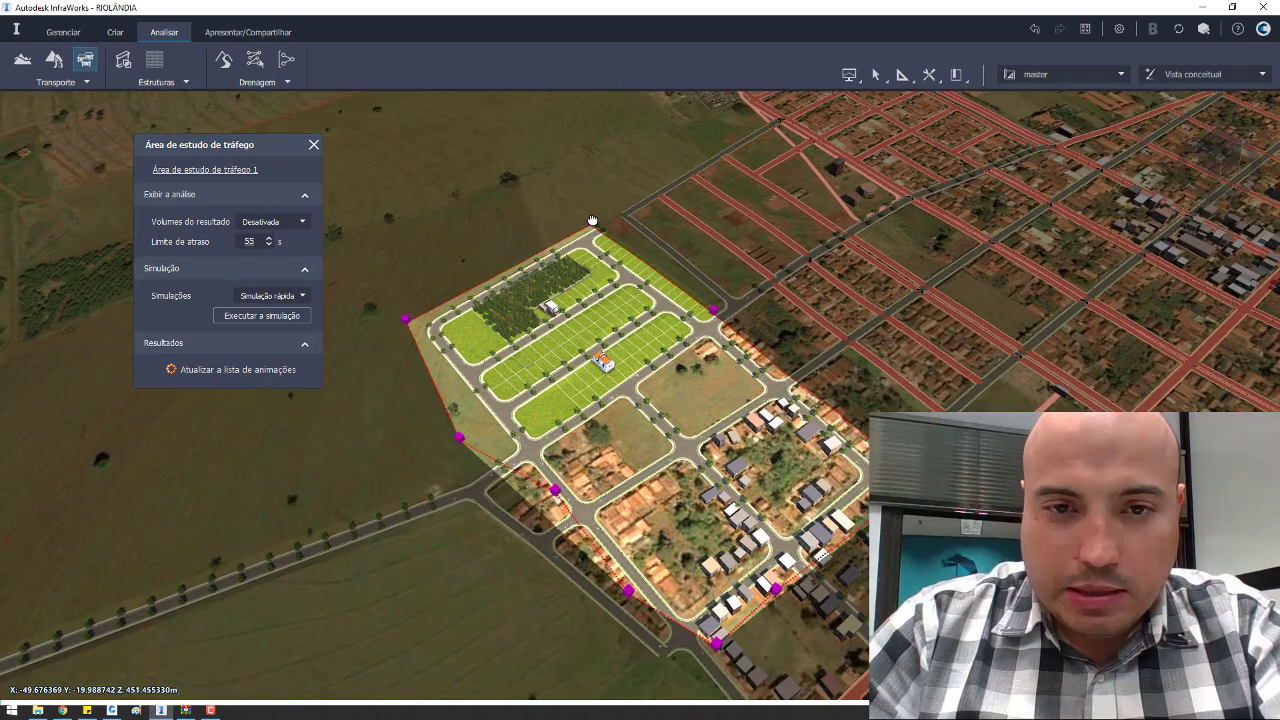
{"action": "left_click_drag", "start_coordinate": [713, 310], "coordinate": [722, 318]}
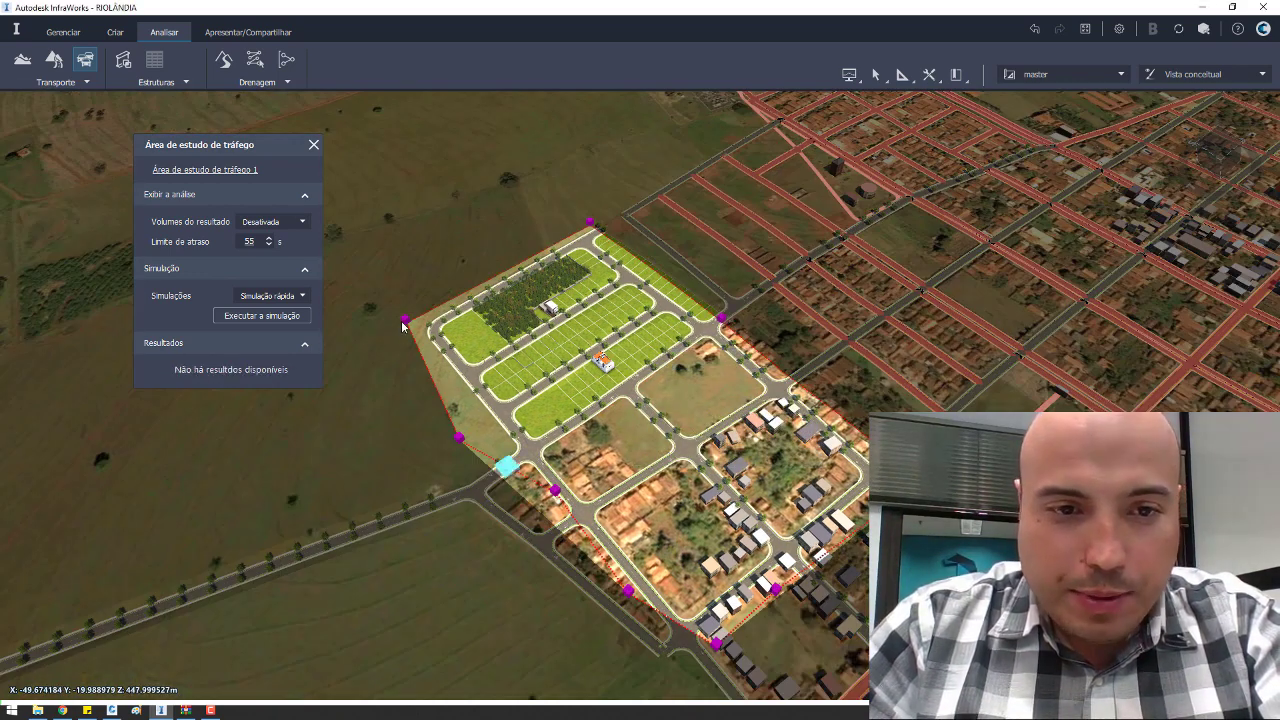
{"action": "left_click_drag", "start_coordinate": [405, 319], "coordinate": [429, 351]}
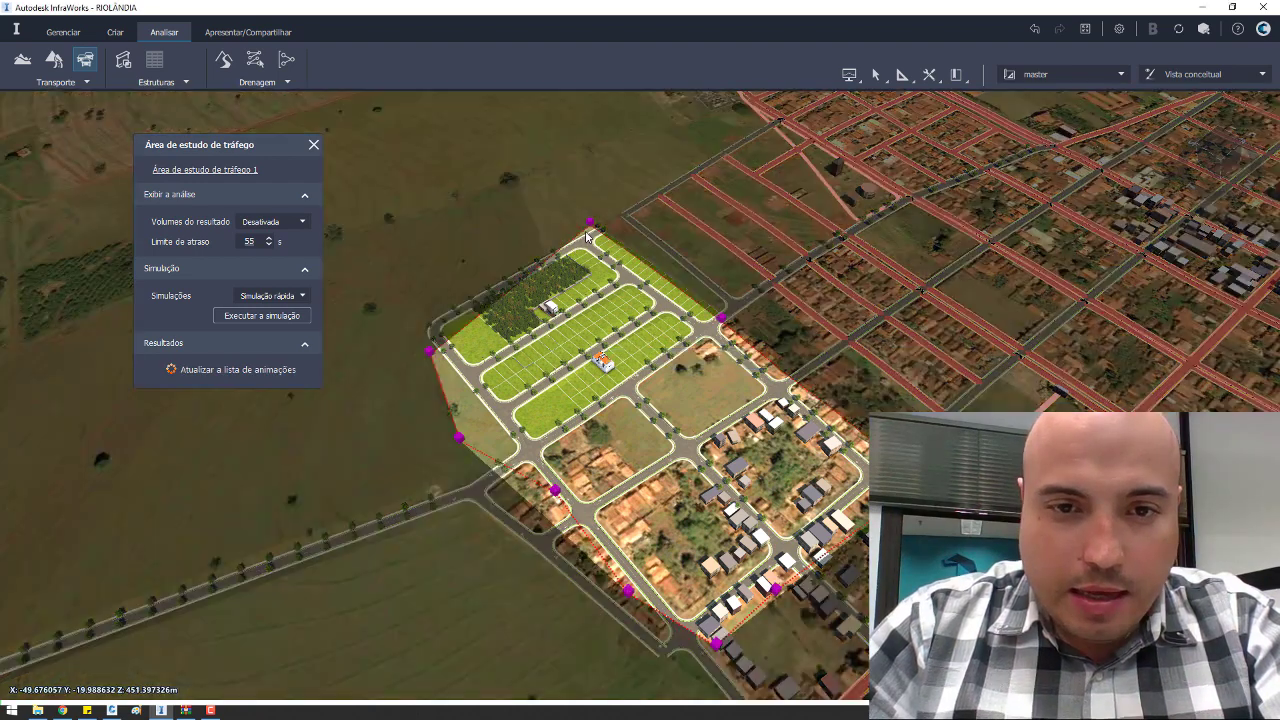
{"action": "scroll", "coordinate": [587, 236], "scroll_direction": "up", "scroll_amount": 1}
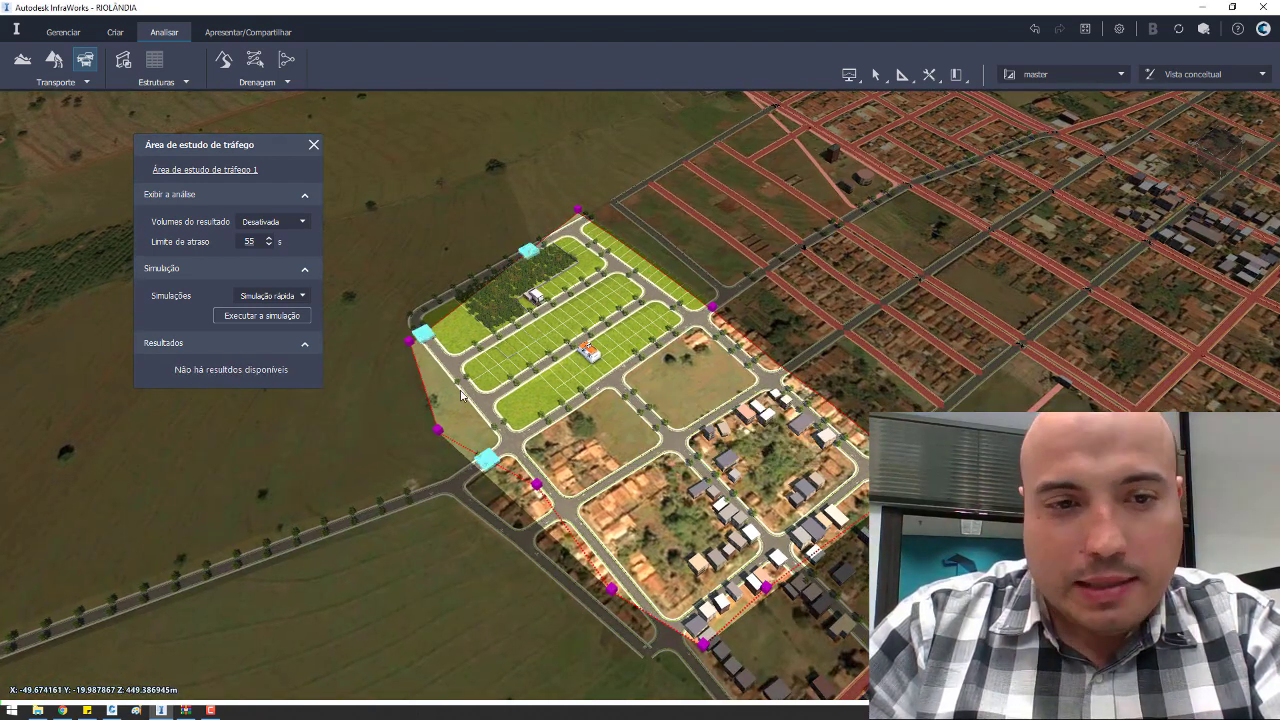
{"action": "right_click", "coordinate": [538, 362]}
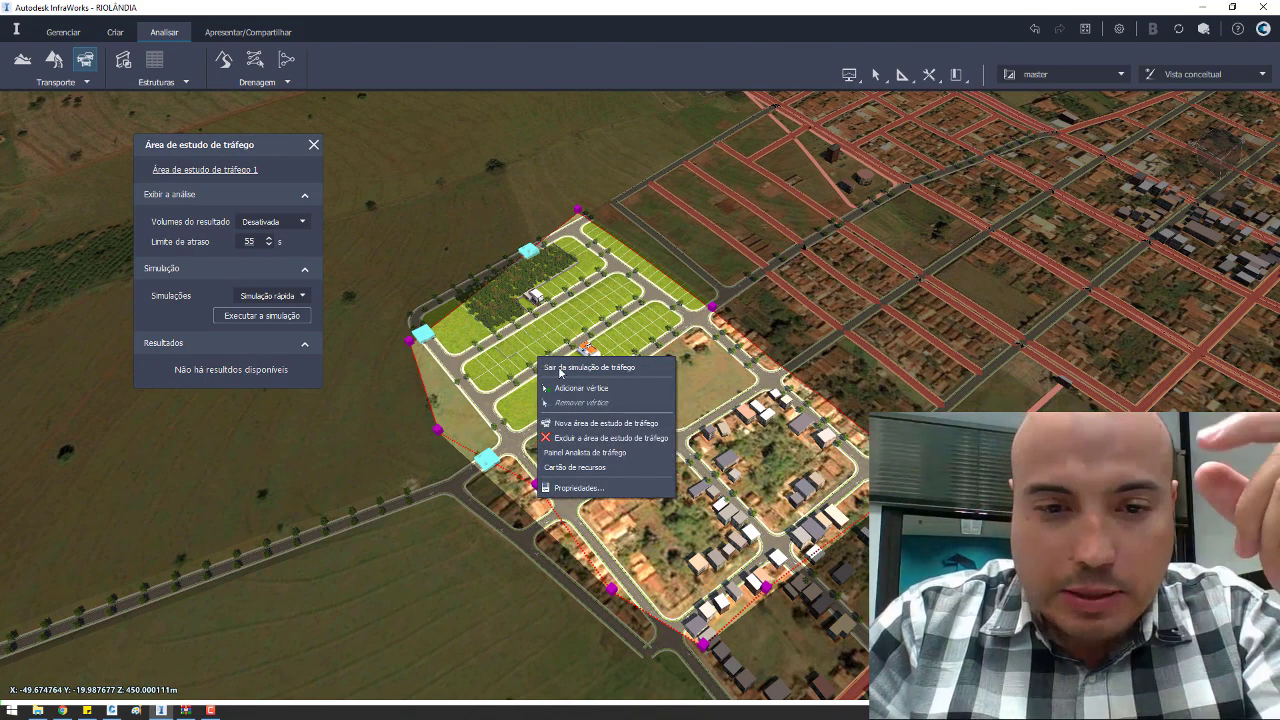
Send the study area to the Traffic Analyst panel and confirm the Simulação de tráfego prompt.
{"action": "left_click", "coordinate": [597, 453]}
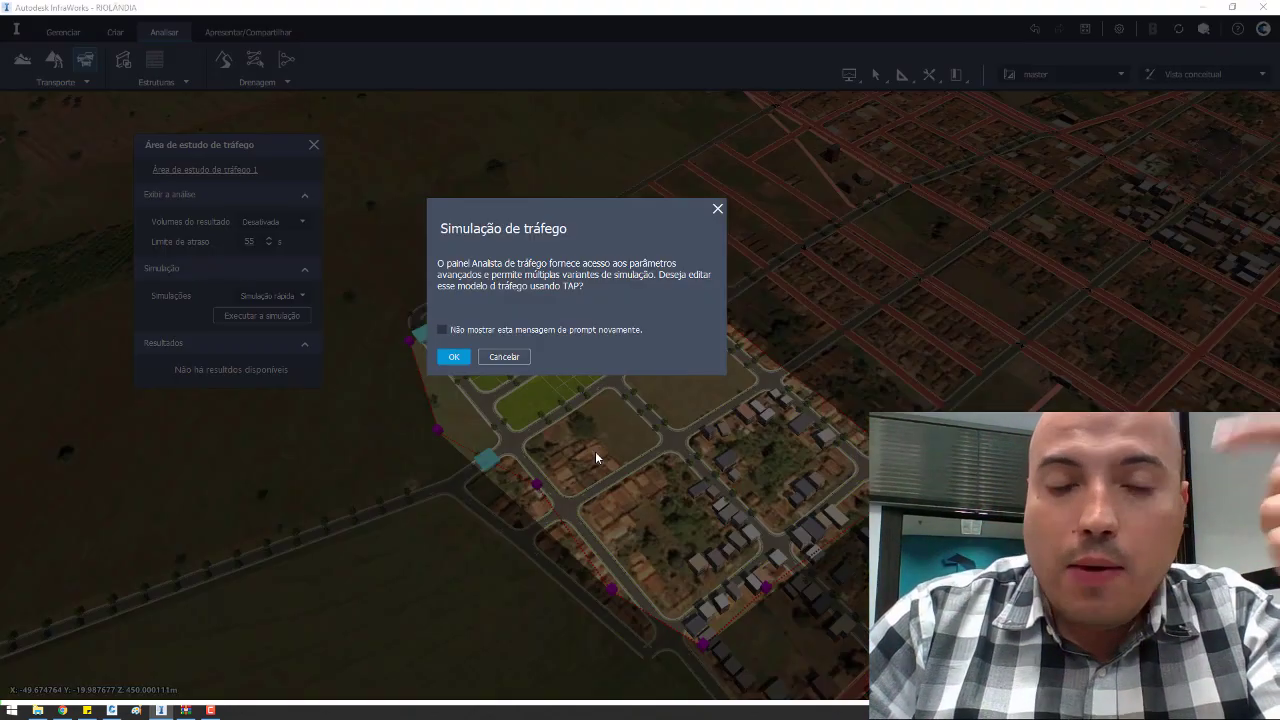
{"action": "left_click", "coordinate": [455, 358]}
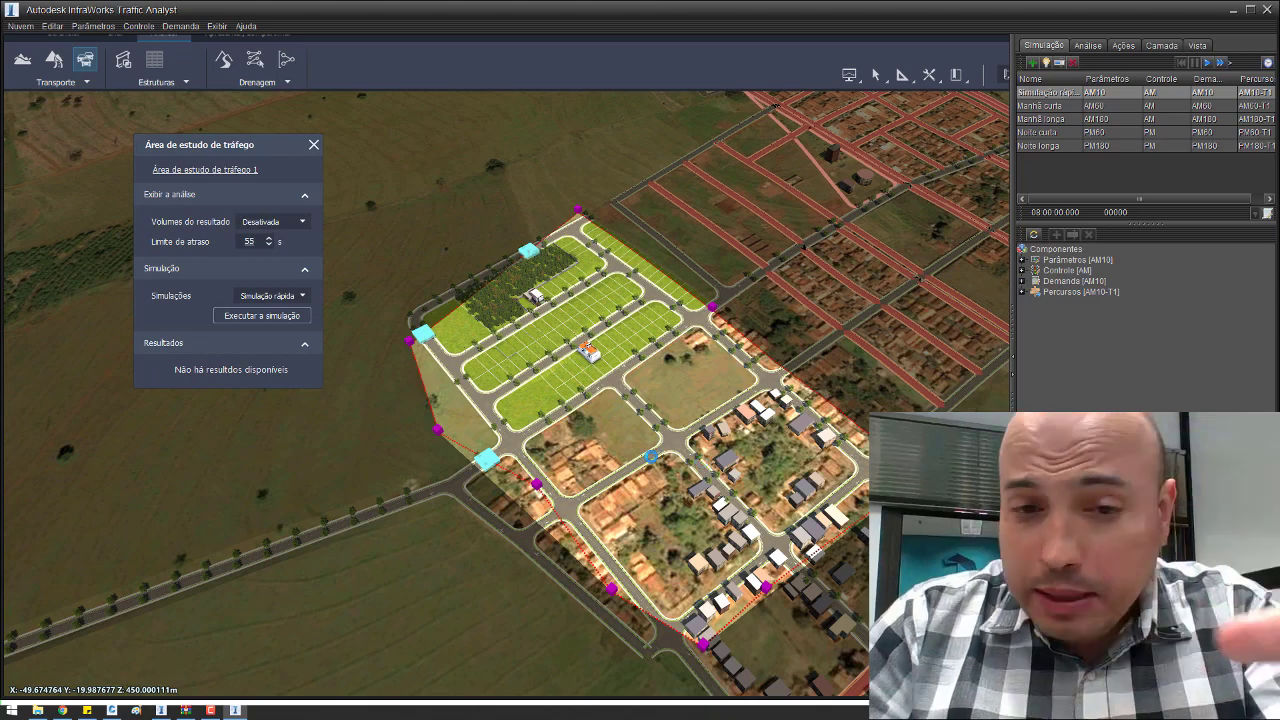
Zoom and orbit the Traffic Analyst 3D view to survey the subdivision's signalised intersections.
{"action": "scroll", "coordinate": [534, 590], "scroll_direction": "up", "scroll_amount": 2}
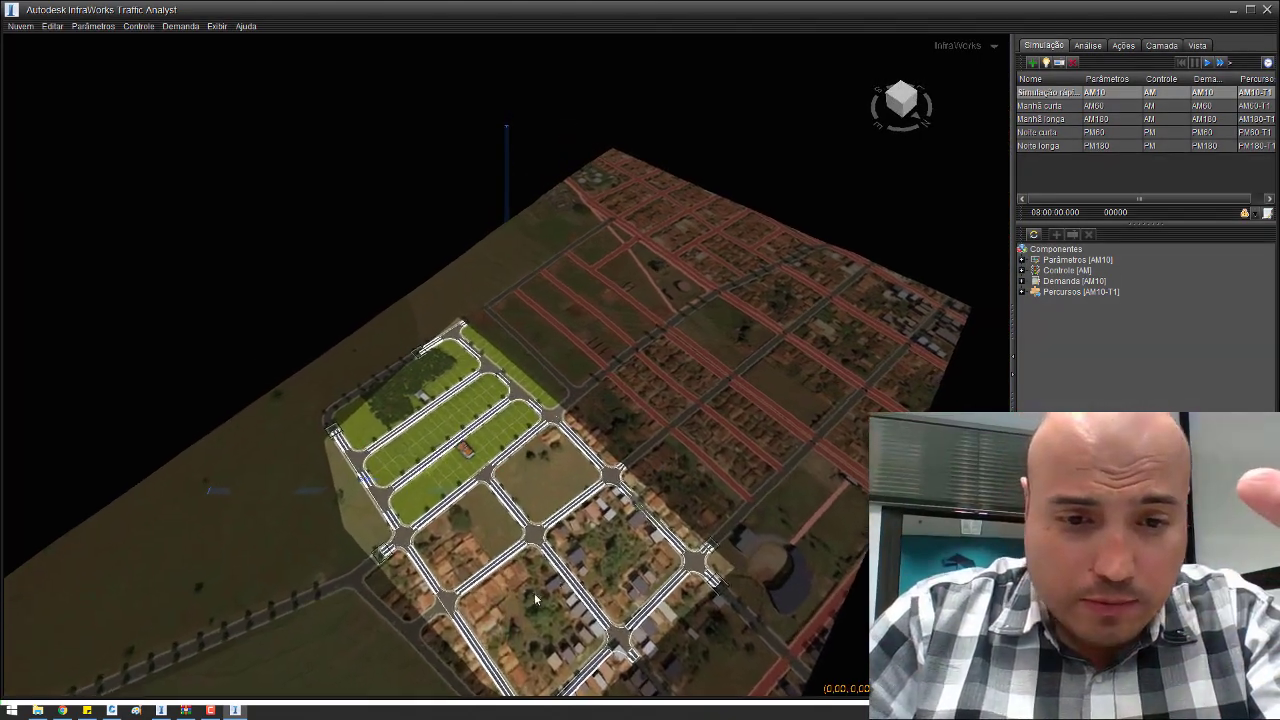
{"action": "scroll", "coordinate": [542, 576], "scroll_direction": "up", "scroll_amount": 5}
{"action": "scroll", "coordinate": [540, 534], "scroll_direction": "up", "scroll_amount": 2}
{"action": "scroll", "coordinate": [539, 501], "scroll_direction": "up", "scroll_amount": 2}
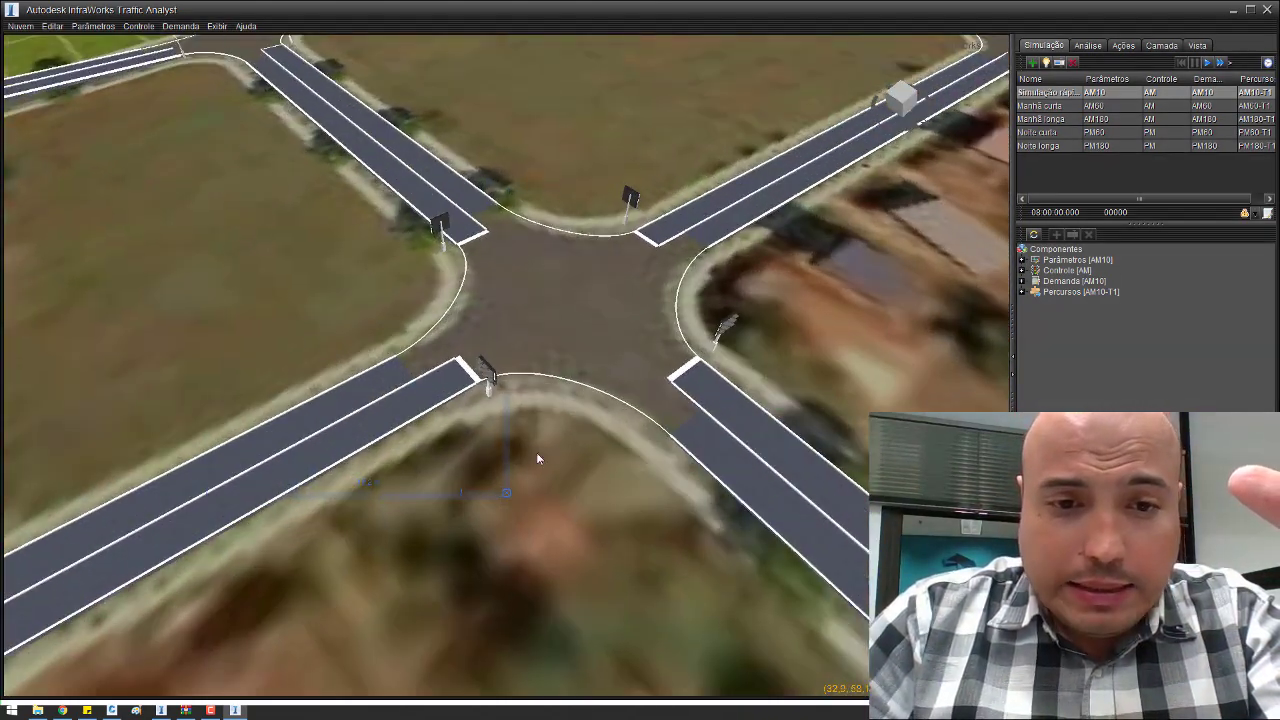
{"action": "scroll", "coordinate": [536, 452], "scroll_direction": "up", "scroll_amount": 2}
{"action": "scroll", "coordinate": [568, 547], "scroll_direction": "up", "scroll_amount": 2}
{"action": "scroll", "coordinate": [568, 547], "scroll_direction": "down", "scroll_amount": 3}
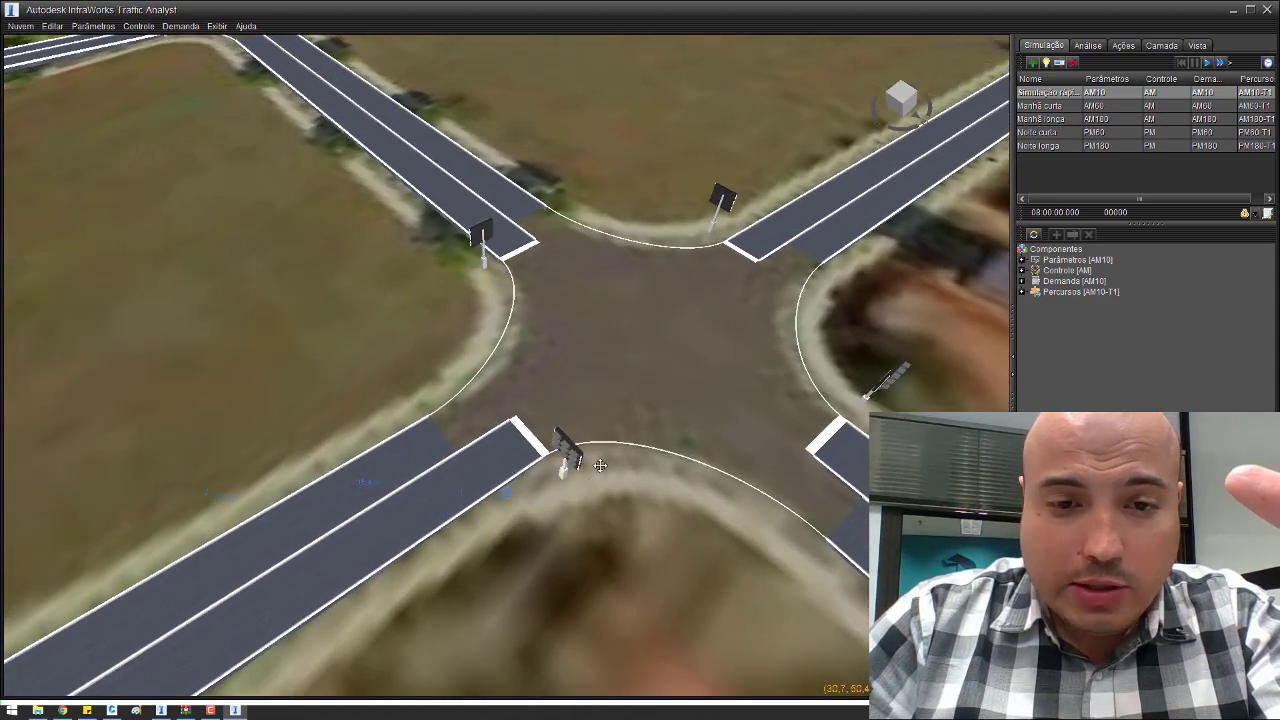
{"action": "scroll", "coordinate": [571, 451], "scroll_direction": "up", "scroll_amount": 1}
{"action": "mouse_move", "coordinate": [631, 446]}
{"action": "middle_mouse_down"}
{"action": "mouse_move", "coordinate": [731, 197]}
{"action": "mouse_move", "coordinate": [647, 403]}
{"action": "mouse_move", "coordinate": [843, 417]}
{"action": "mouse_move", "coordinate": [777, 351]}
{"action": "mouse_move", "coordinate": [590, 353]}
{"action": "mouse_move", "coordinate": [544, 466]}
{"action": "mouse_move", "coordinate": [658, 484]}
{"action": "mouse_move", "coordinate": [597, 513]}
{"action": "middle_mouse_up"}
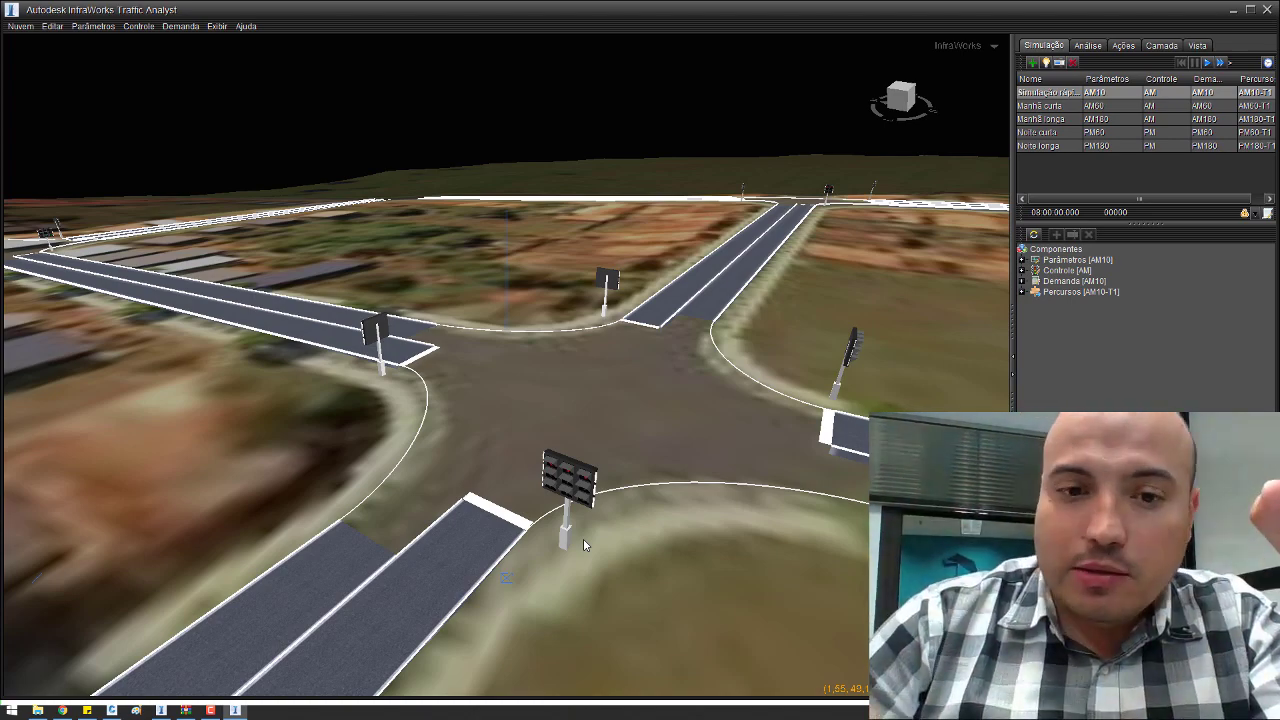
{"action": "scroll", "coordinate": [583, 538], "scroll_direction": "down", "scroll_amount": 2}
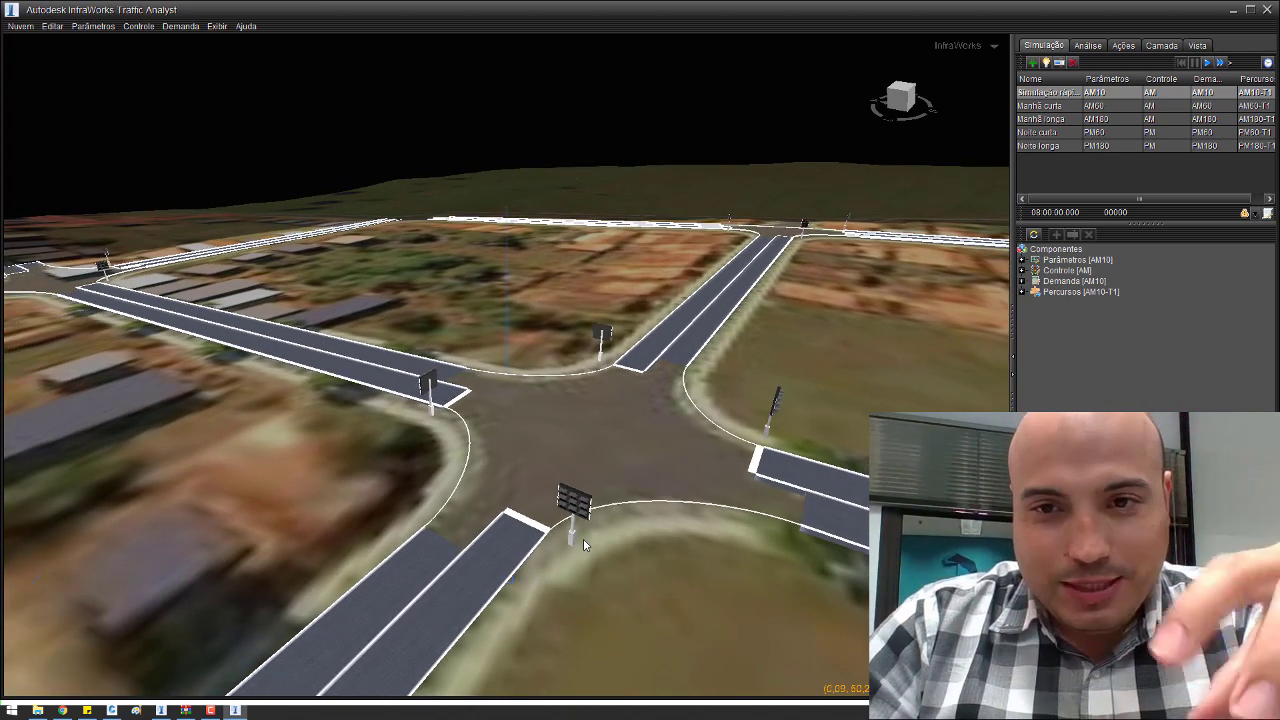
{"action": "scroll", "coordinate": [583, 538], "scroll_direction": "down", "scroll_amount": 3}
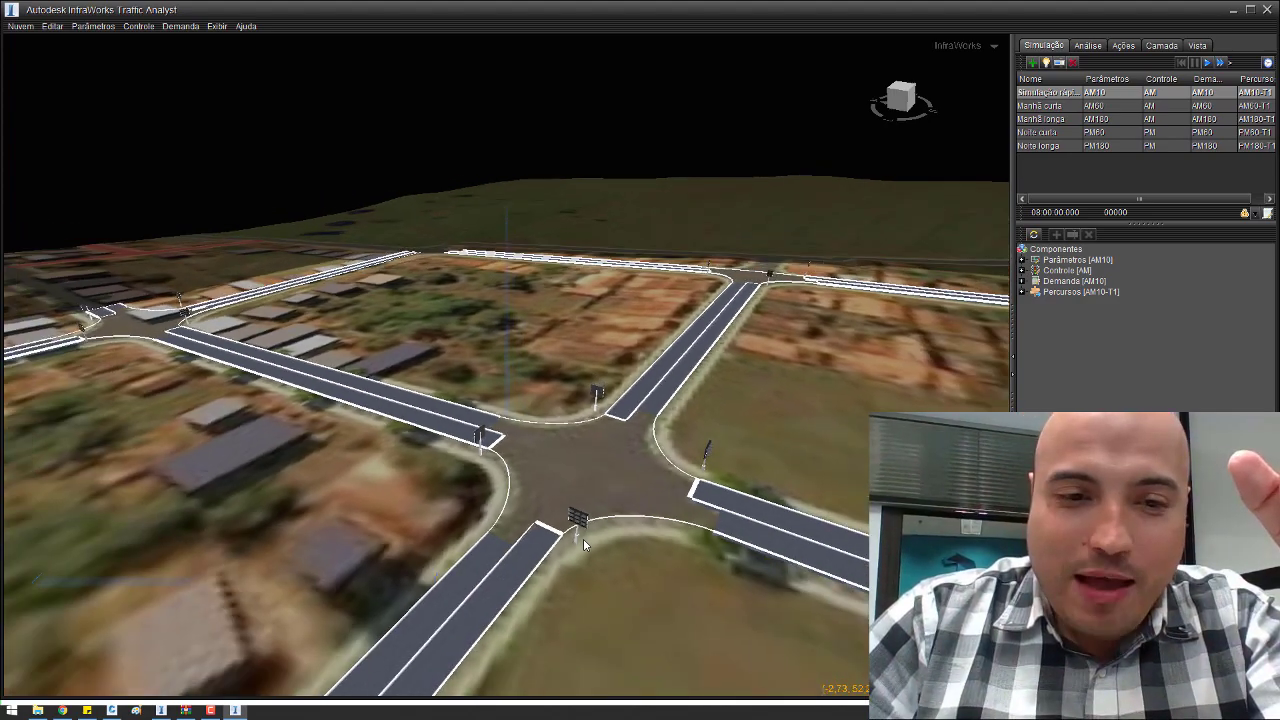
{"action": "mouse_move", "coordinate": [583, 538]}
{"action": "middle_mouse_down"}
{"action": "mouse_move", "coordinate": [487, 272]}
{"action": "mouse_move", "coordinate": [675, 435]}
{"action": "middle_mouse_up"}
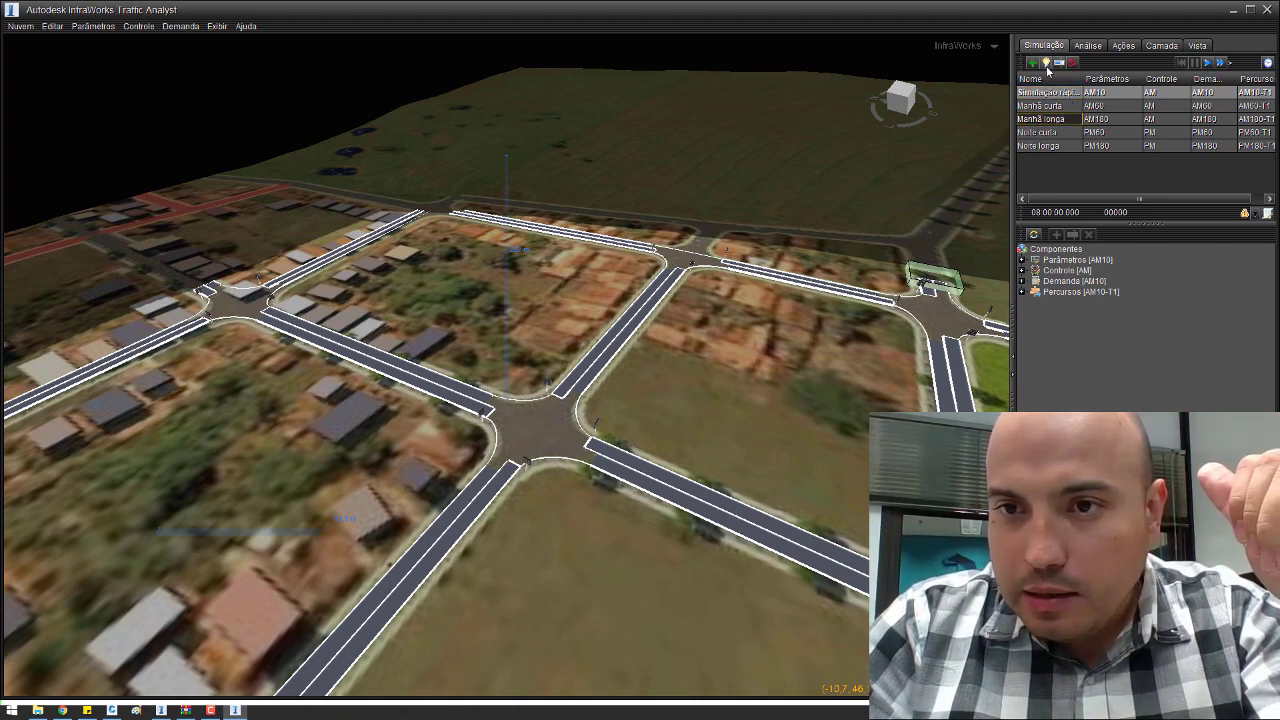
Switch from Manhã curta to the Manhã longa scenario so its AM180 components load.
{"action": "left_click", "coordinate": [1040, 119]}
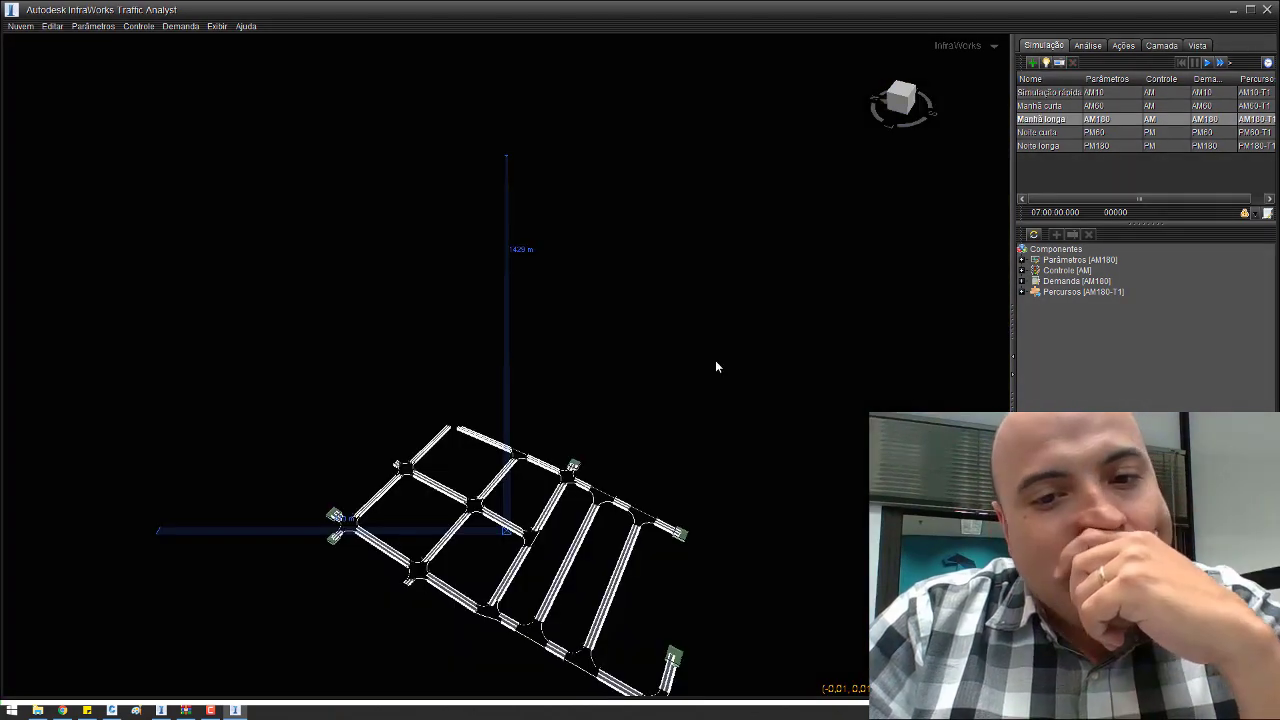
{"action": "left_click", "coordinate": [1040, 105]}
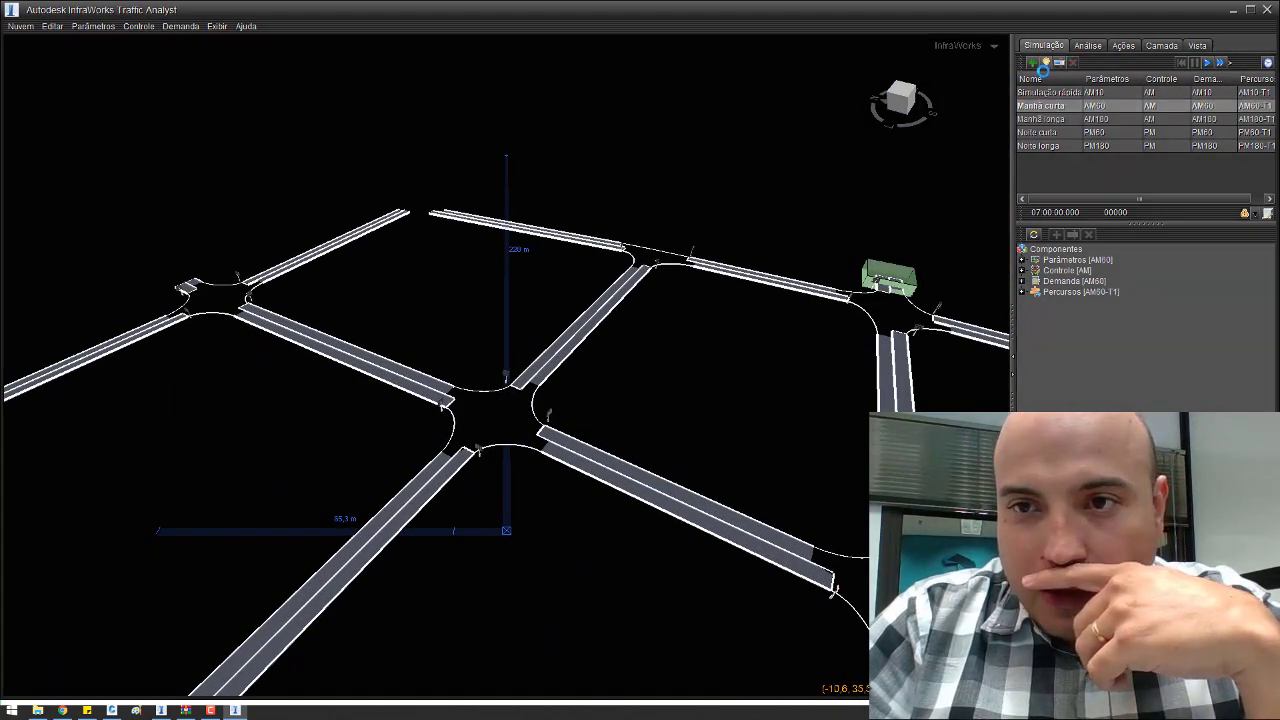
{"action": "scroll", "coordinate": [563, 439], "scroll_direction": "down", "scroll_amount": 10}
{"action": "left_click_drag", "start_coordinate": [528, 510], "coordinate": [467, 586]}
{"action": "scroll", "coordinate": [460, 547], "scroll_direction": "up", "scroll_amount": 4}
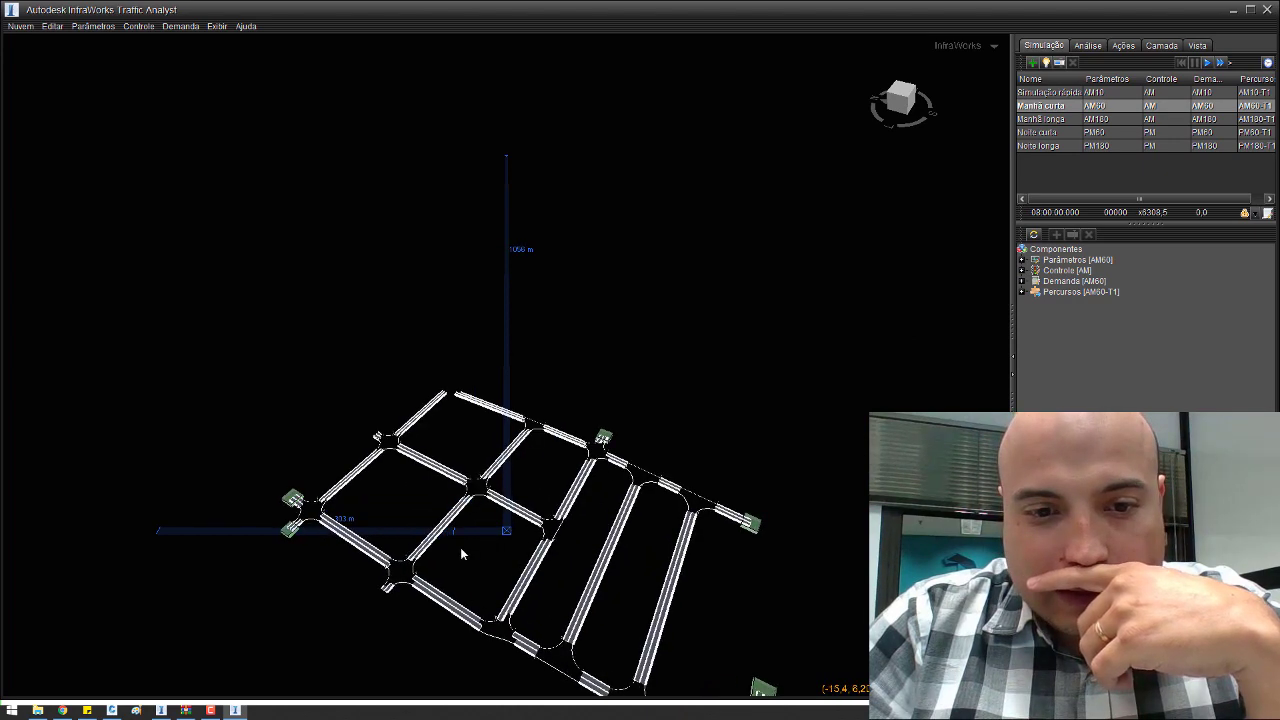
{"action": "scroll", "coordinate": [460, 547], "scroll_direction": "up", "scroll_amount": 5}
{"action": "key", "text": "Down"}
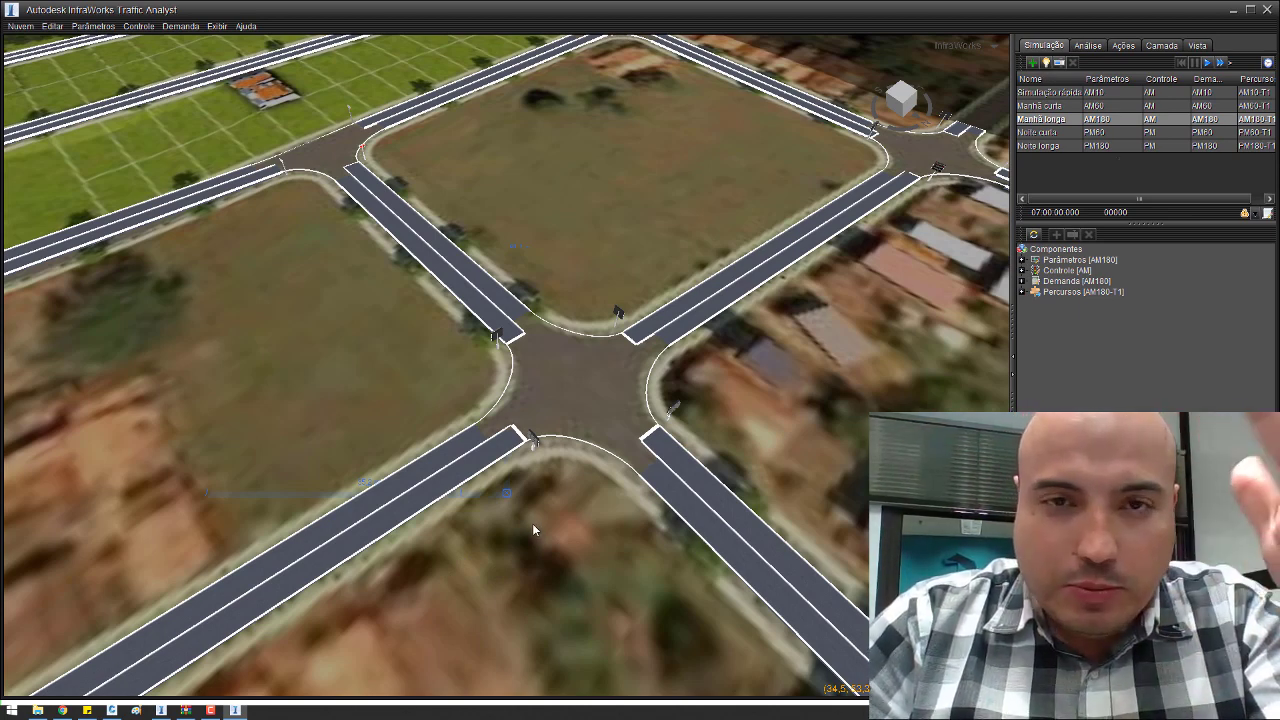
Pan to the central crossroads and box-select its roads and signals for adjustment.
{"action": "mouse_move", "coordinate": [532, 523]}
{"action": "left_mouse_down"}
{"action": "mouse_move", "coordinate": [563, 486]}
{"action": "mouse_move", "coordinate": [588, 494]}
{"action": "mouse_move", "coordinate": [556, 470]}
{"action": "mouse_move", "coordinate": [565, 497]}
{"action": "left_mouse_up"}
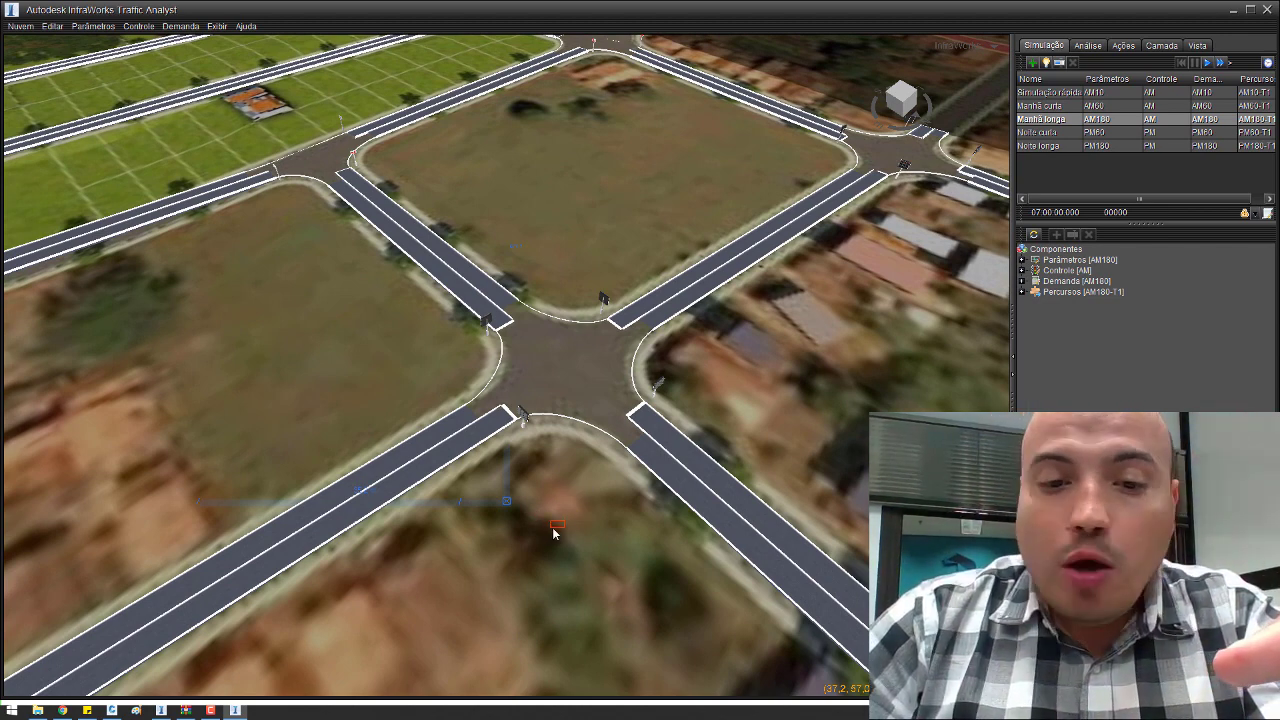
{"action": "mouse_move", "coordinate": [300, 560]}
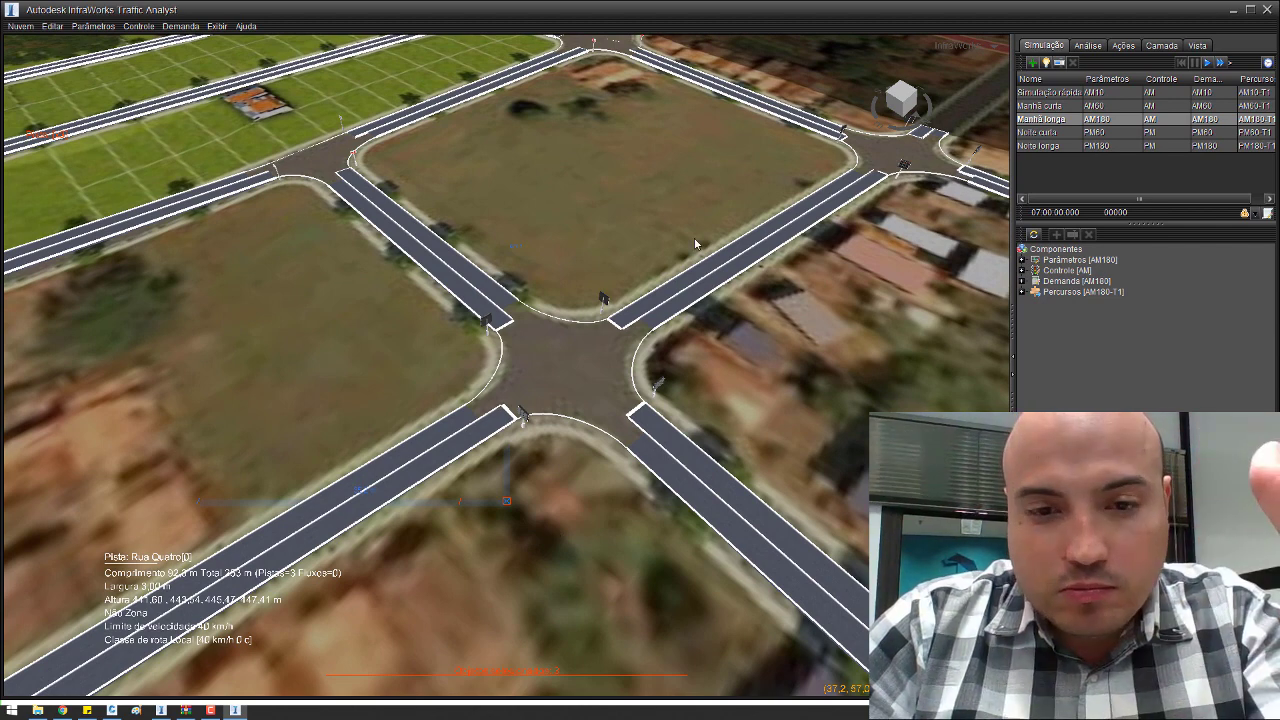
{"action": "left_click_drag", "start_coordinate": [716, 228], "coordinate": [376, 570]}
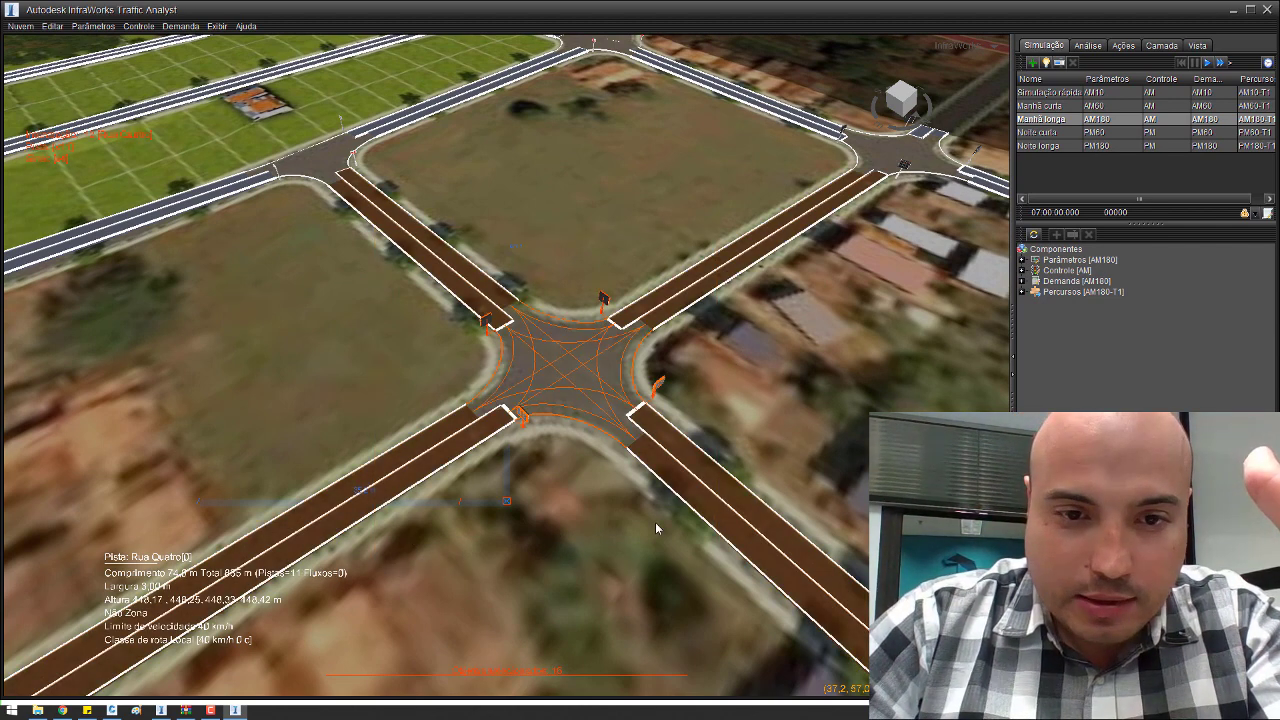
{"action": "right_click", "coordinate": [587, 376]}
In Ajustar's Sinais tab, assign a left-turn signal in the Esquerda column.
{"action": "left_click", "coordinate": [600, 385]}
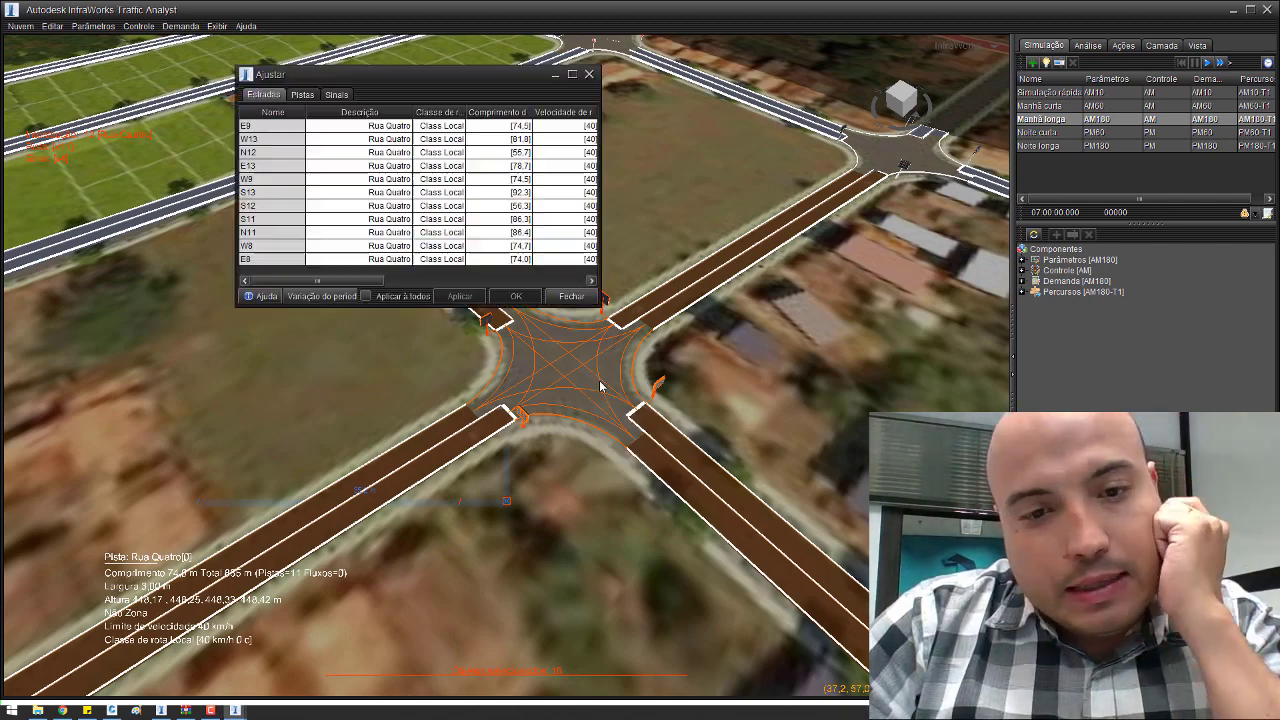
{"action": "left_click", "coordinate": [336, 94]}
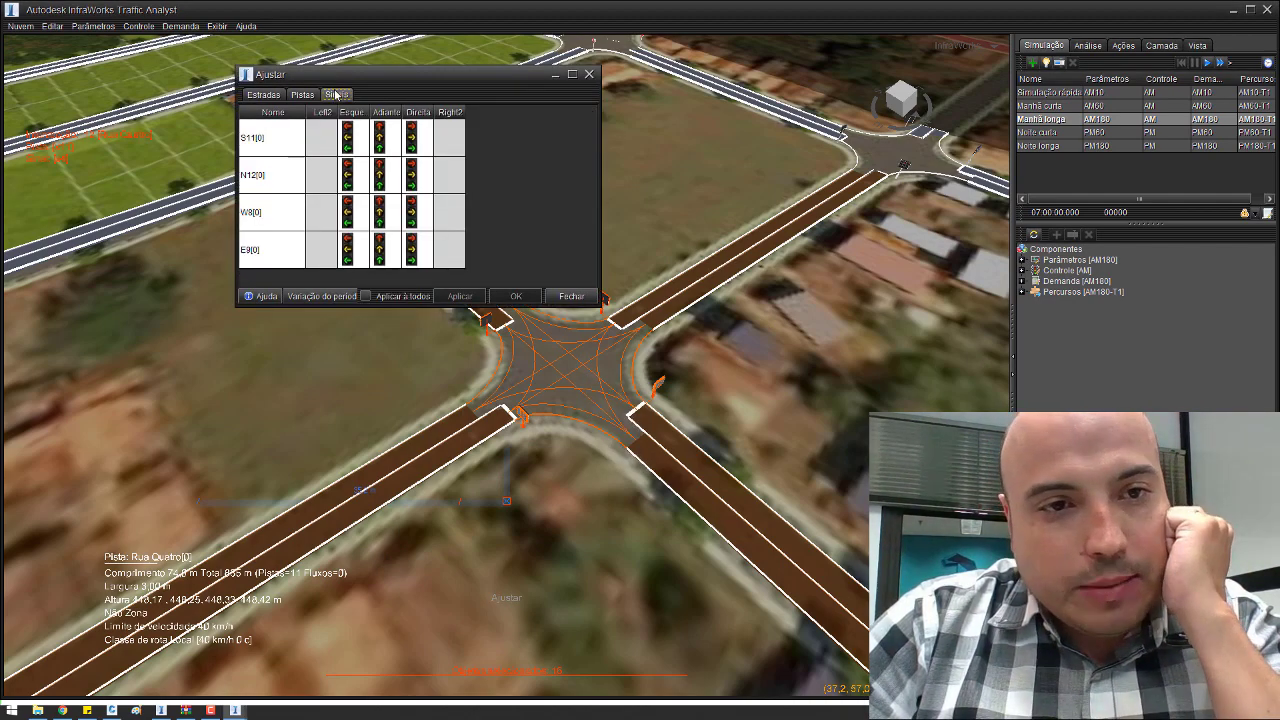
{"action": "scroll", "coordinate": [548, 378], "scroll_direction": "up", "scroll_amount": 5}
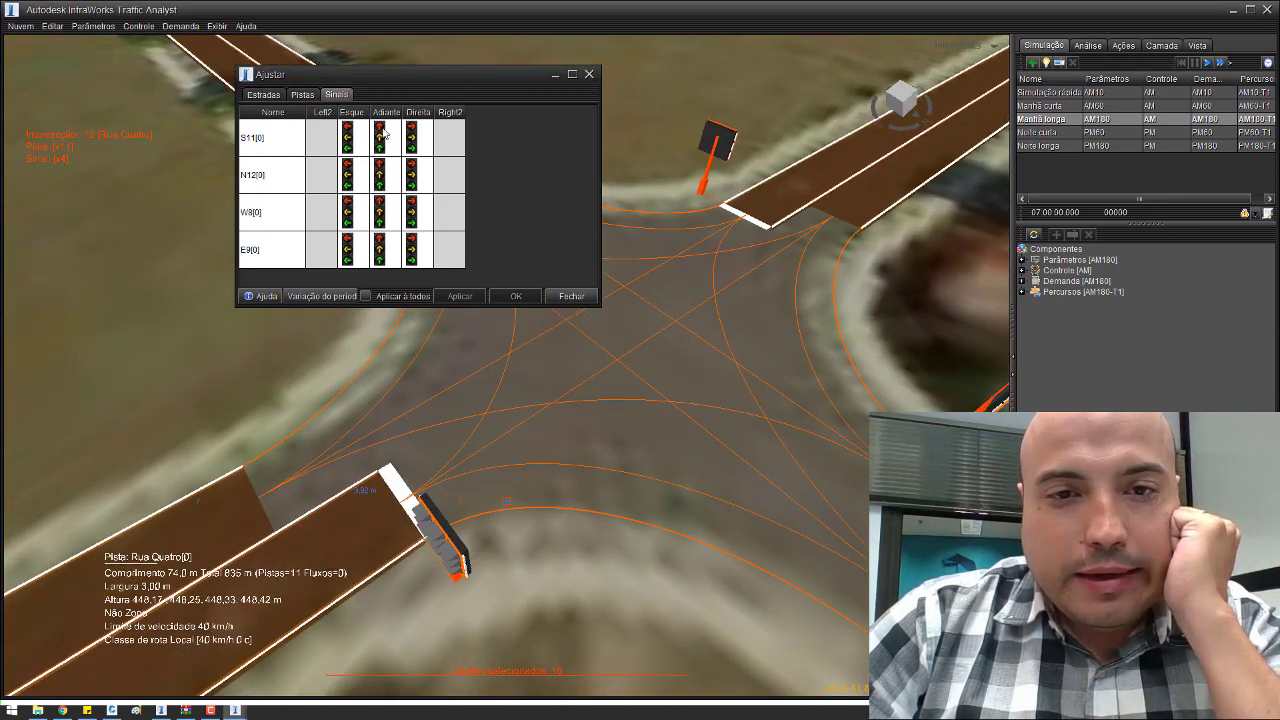
{"action": "left_click", "coordinate": [356, 137]}
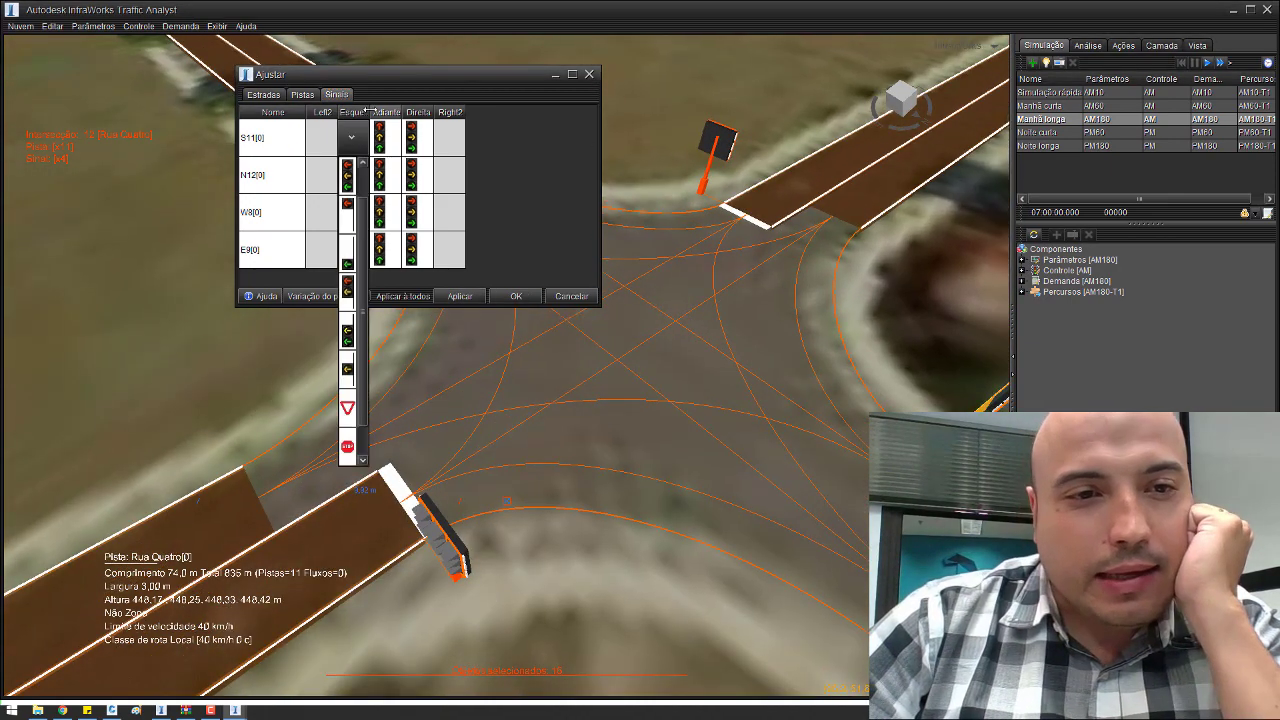
{"action": "left_click", "coordinate": [347, 175]}
Widen the Esquerda column, recheck S11's left-turn signal, and close the settings.
{"action": "left_click_drag", "start_coordinate": [370, 111], "coordinate": [402, 111]}
{"action": "left_click", "coordinate": [287, 139]}
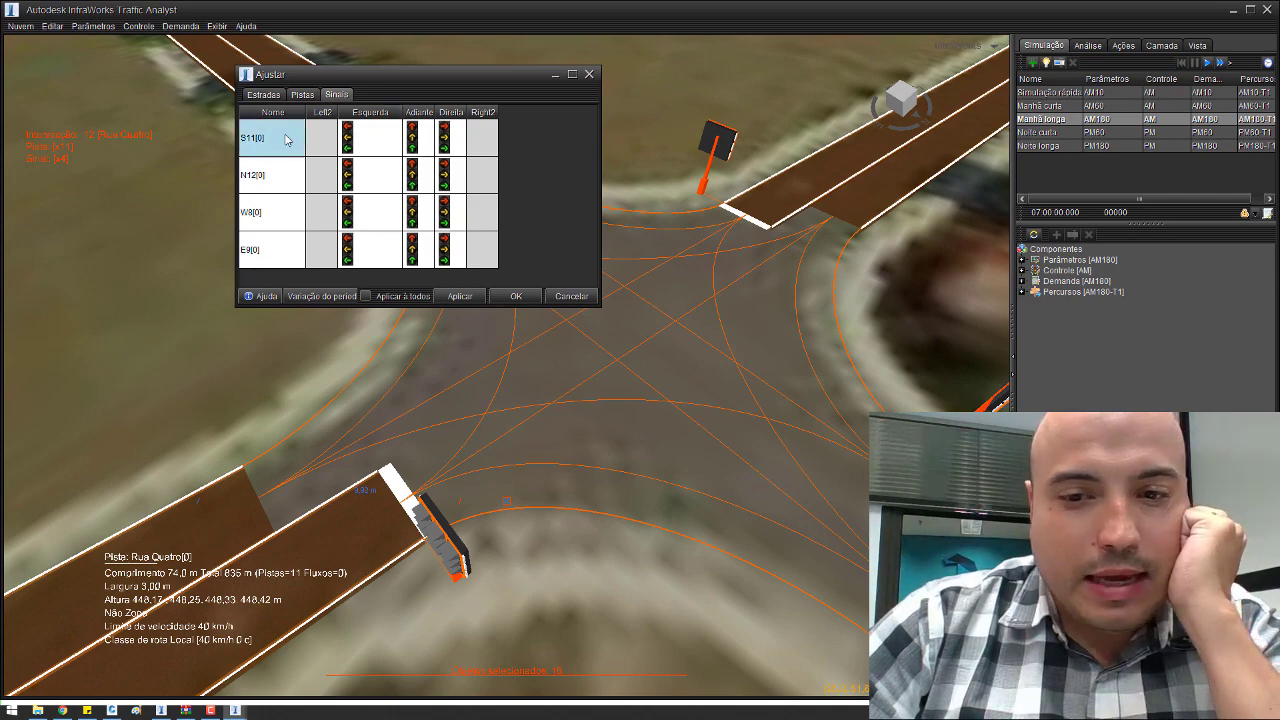
{"action": "left_click", "coordinate": [354, 134]}
{"action": "left_click", "coordinate": [384, 137]}
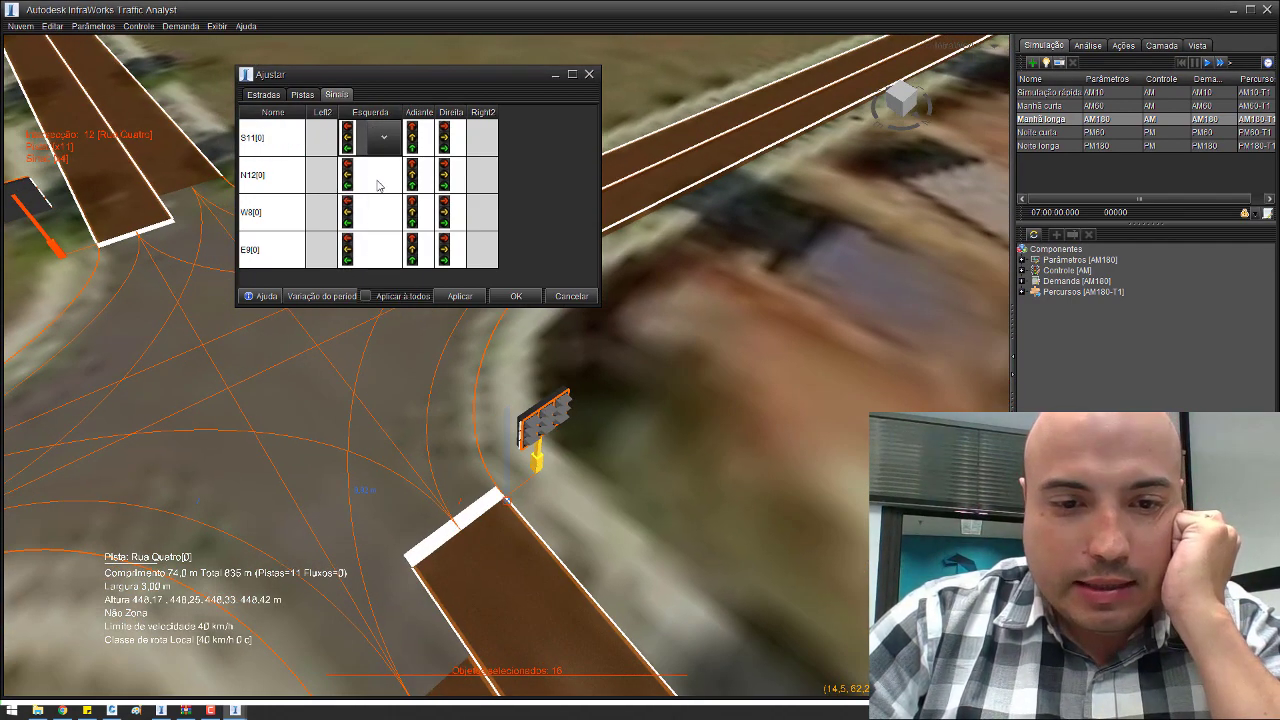
{"action": "left_click", "coordinate": [381, 152]}
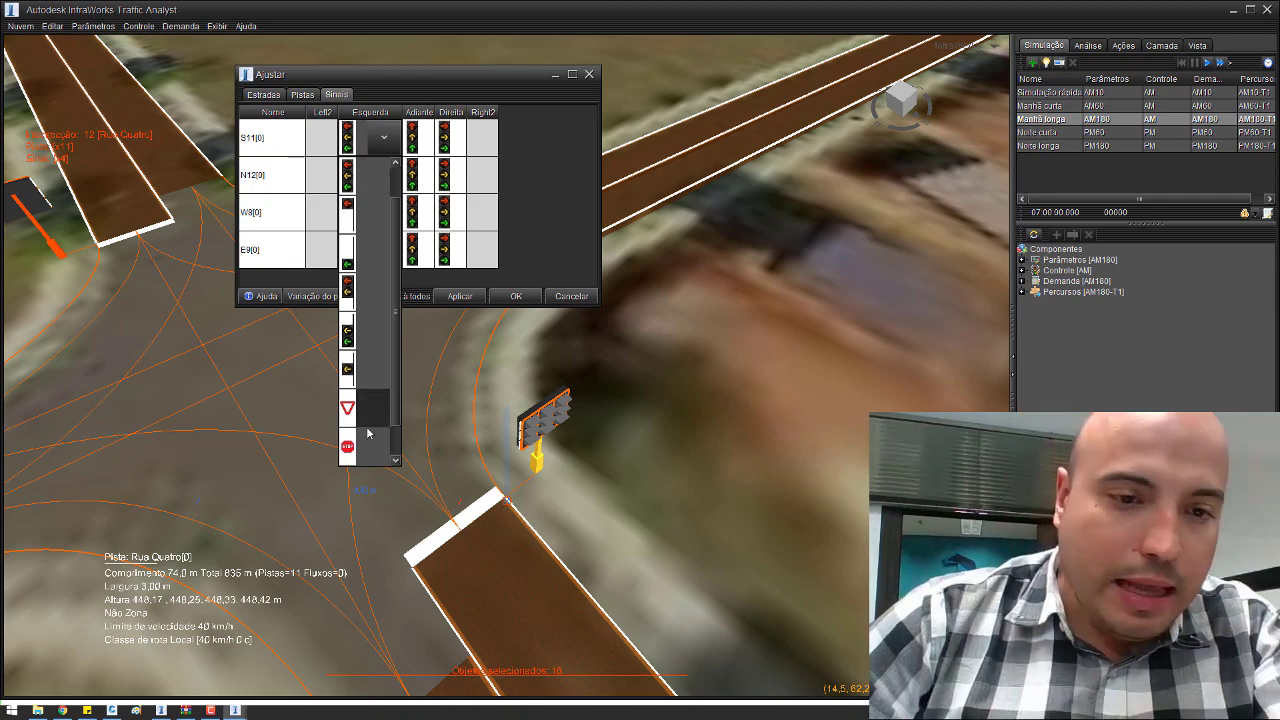
{"action": "key", "text": "Escape"}
{"action": "key", "text": "Escape"}
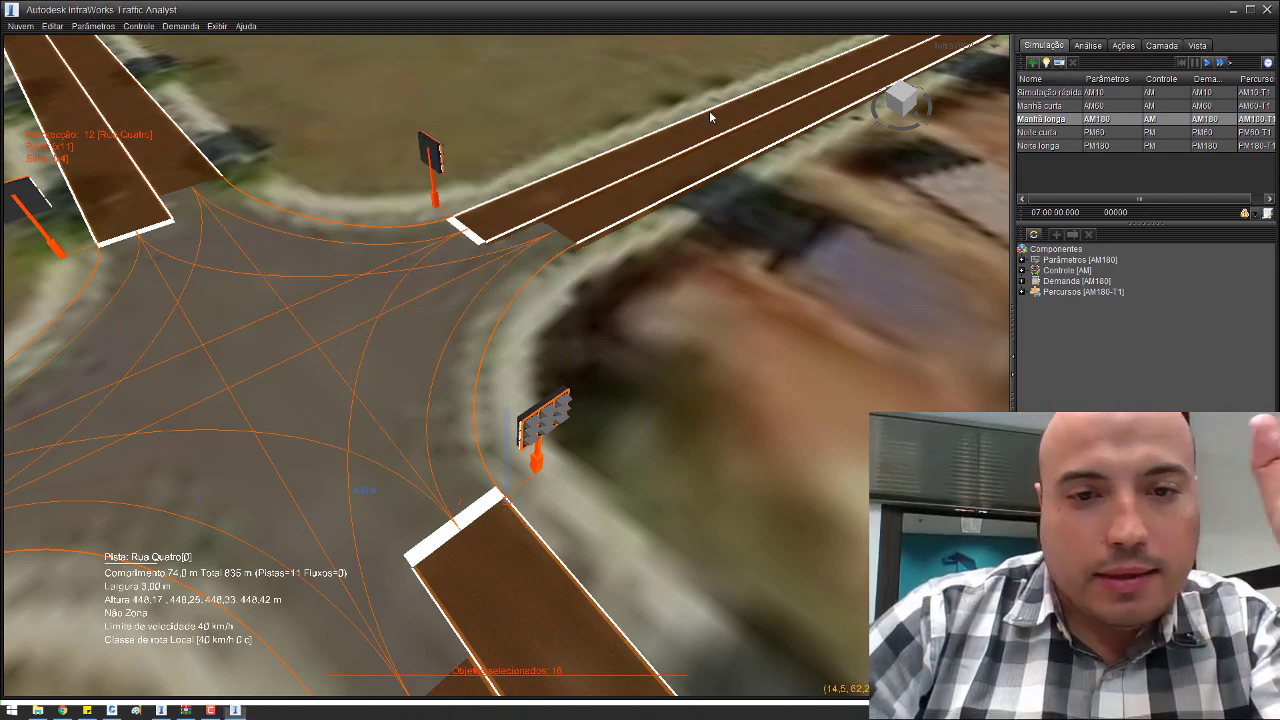
Start the Manhã longa simulation playback and zoom in to watch vehicles moving.
{"action": "scroll", "coordinate": [760, 293], "scroll_direction": "down", "scroll_amount": 5}
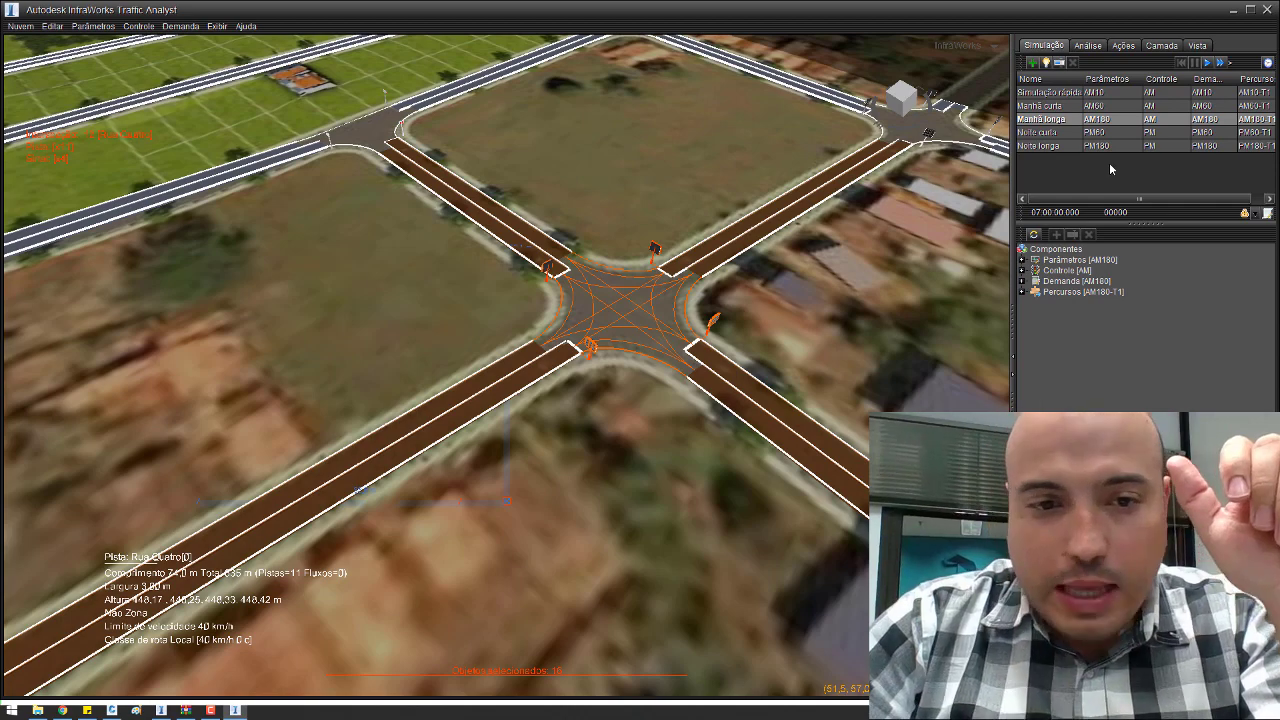
{"action": "left_click", "coordinate": [1208, 64]}
{"action": "scroll", "coordinate": [712, 376], "scroll_direction": "down", "scroll_amount": 3}
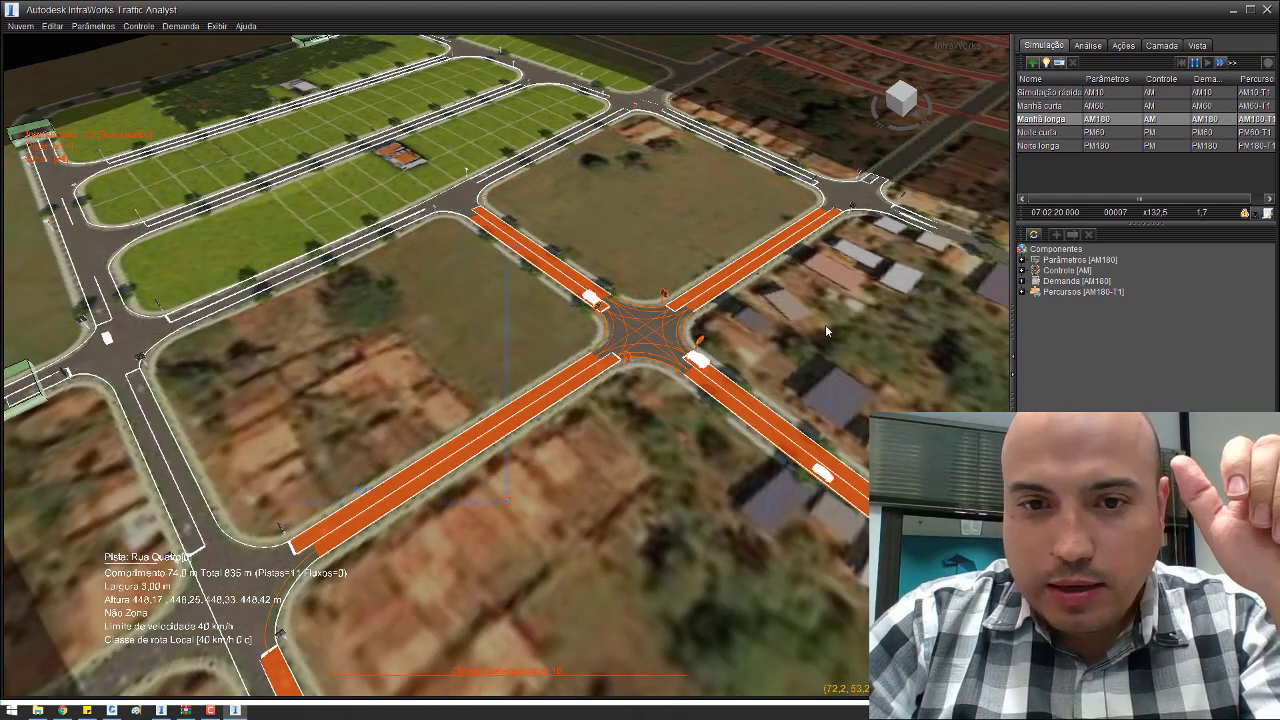
{"action": "scroll", "coordinate": [825, 324], "scroll_direction": "down", "scroll_amount": 3}
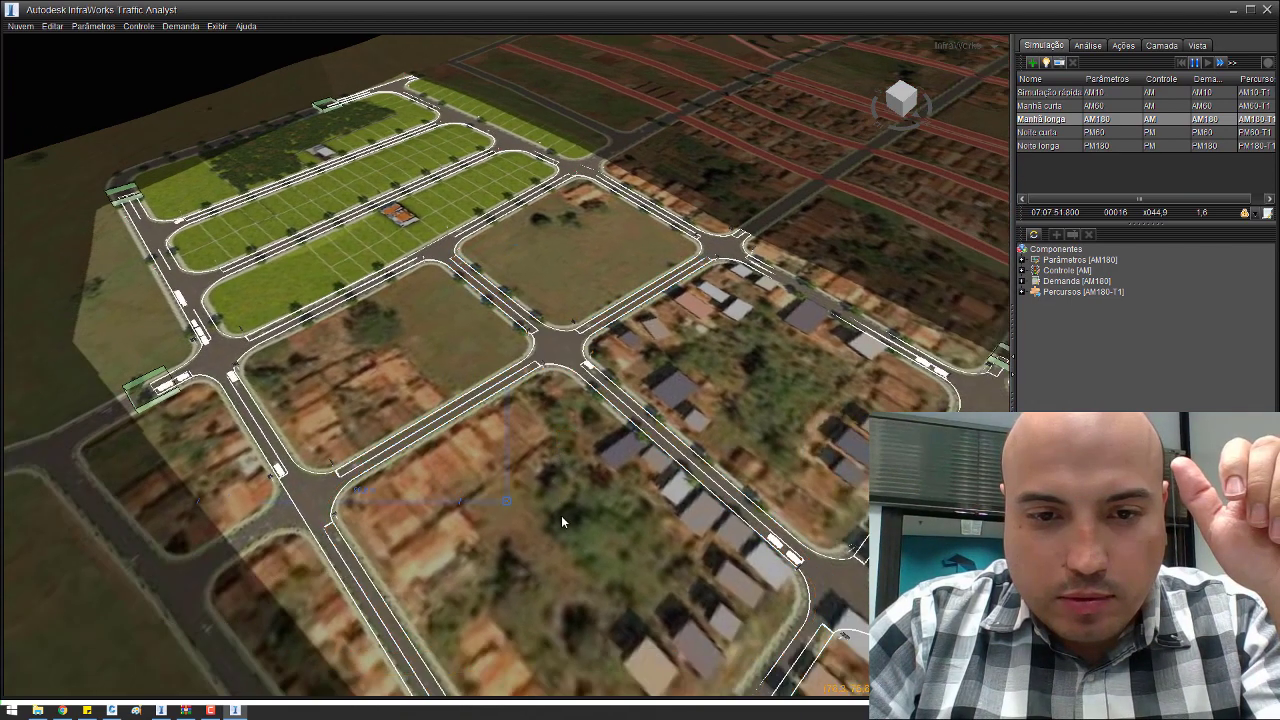
{"action": "scroll", "coordinate": [537, 379], "scroll_direction": "up", "scroll_amount": 2}
{"action": "scroll", "coordinate": [565, 434], "scroll_direction": "up", "scroll_amount": 2}
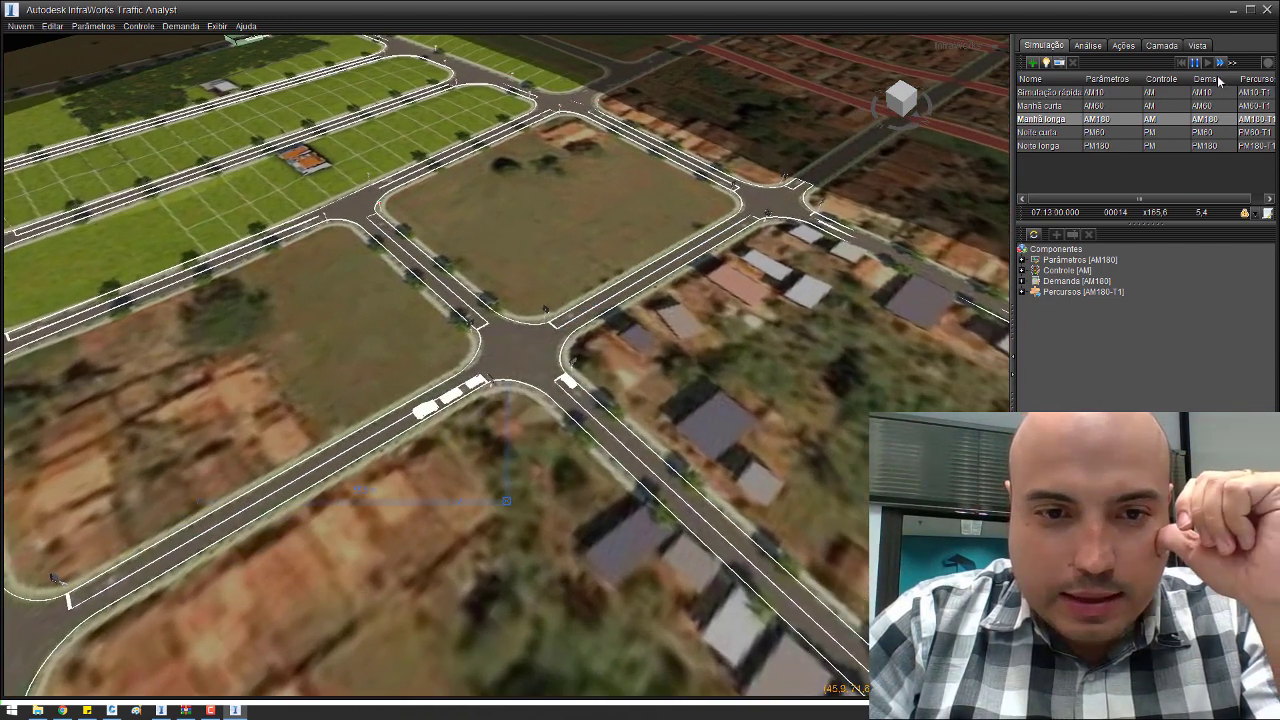
{"action": "scroll", "coordinate": [712, 326], "scroll_direction": "down", "scroll_amount": 3}
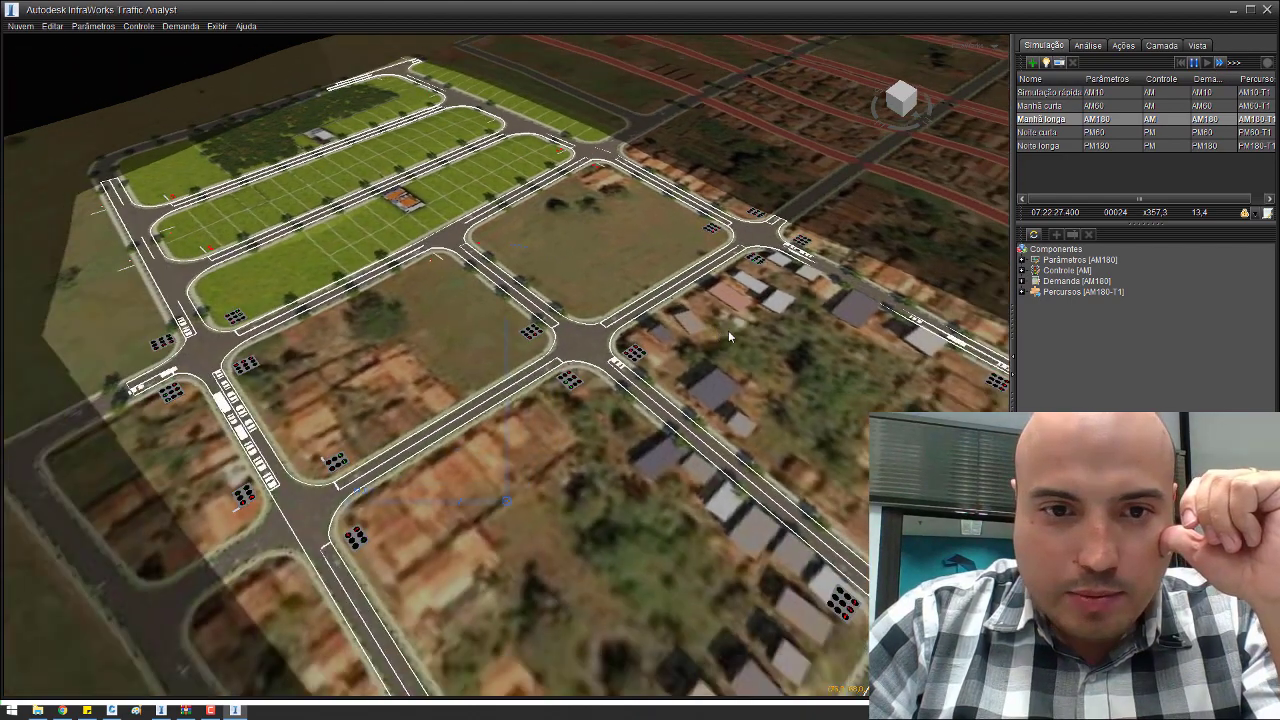
{"action": "scroll", "coordinate": [728, 330], "scroll_direction": "down", "scroll_amount": 2}
{"action": "scroll", "coordinate": [551, 262], "scroll_direction": "up", "scroll_amount": 4}
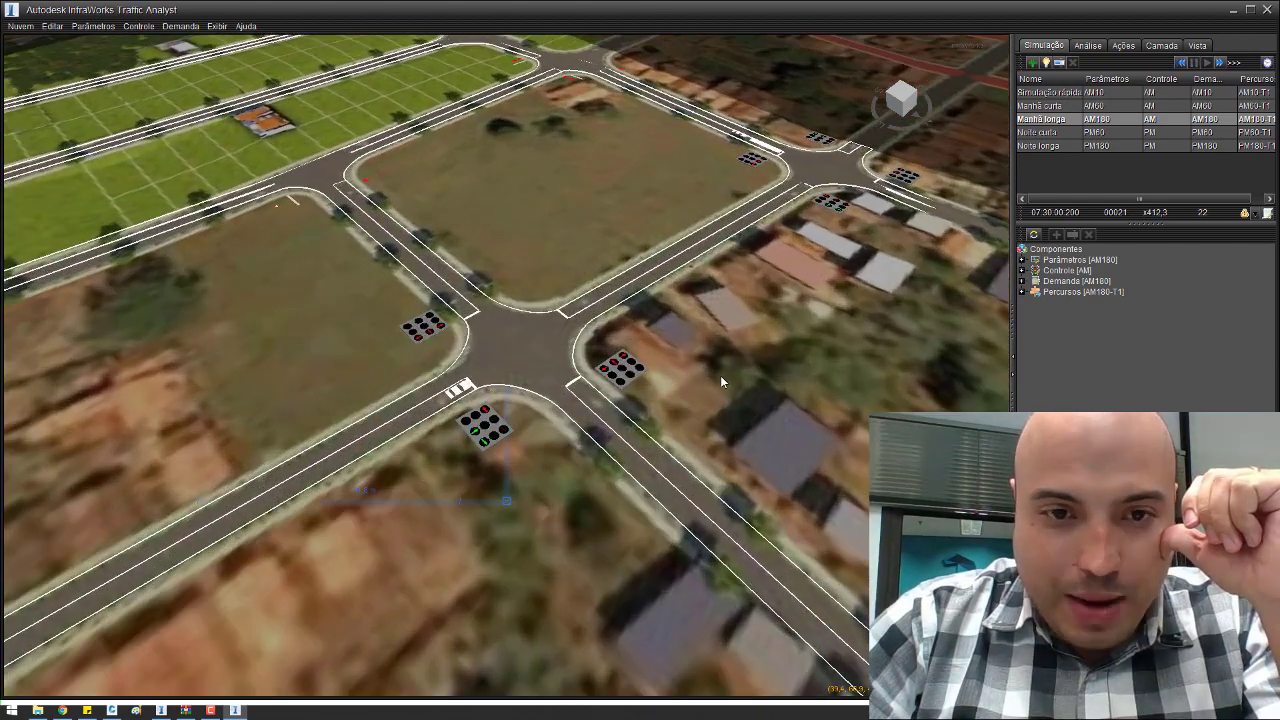
{"action": "scroll", "coordinate": [712, 360], "scroll_direction": "down", "scroll_amount": 3}
{"action": "scroll", "coordinate": [704, 342], "scroll_direction": "down", "scroll_amount": 1}
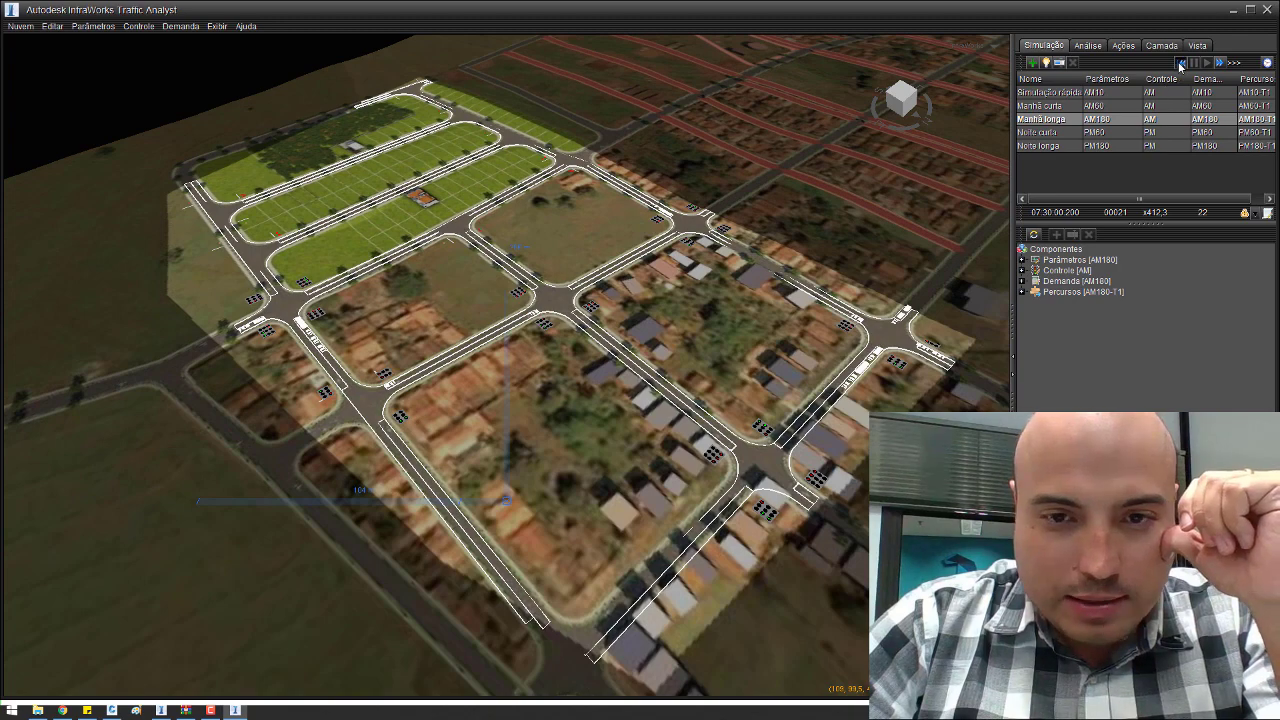
Rewind and replay the simulation, viewing another intersection as the clock reaches 07:30.
{"action": "left_click", "coordinate": [1181, 62]}
{"action": "left_click", "coordinate": [1208, 63]}
{"action": "scroll", "coordinate": [549, 330], "scroll_direction": "up", "scroll_amount": 2}
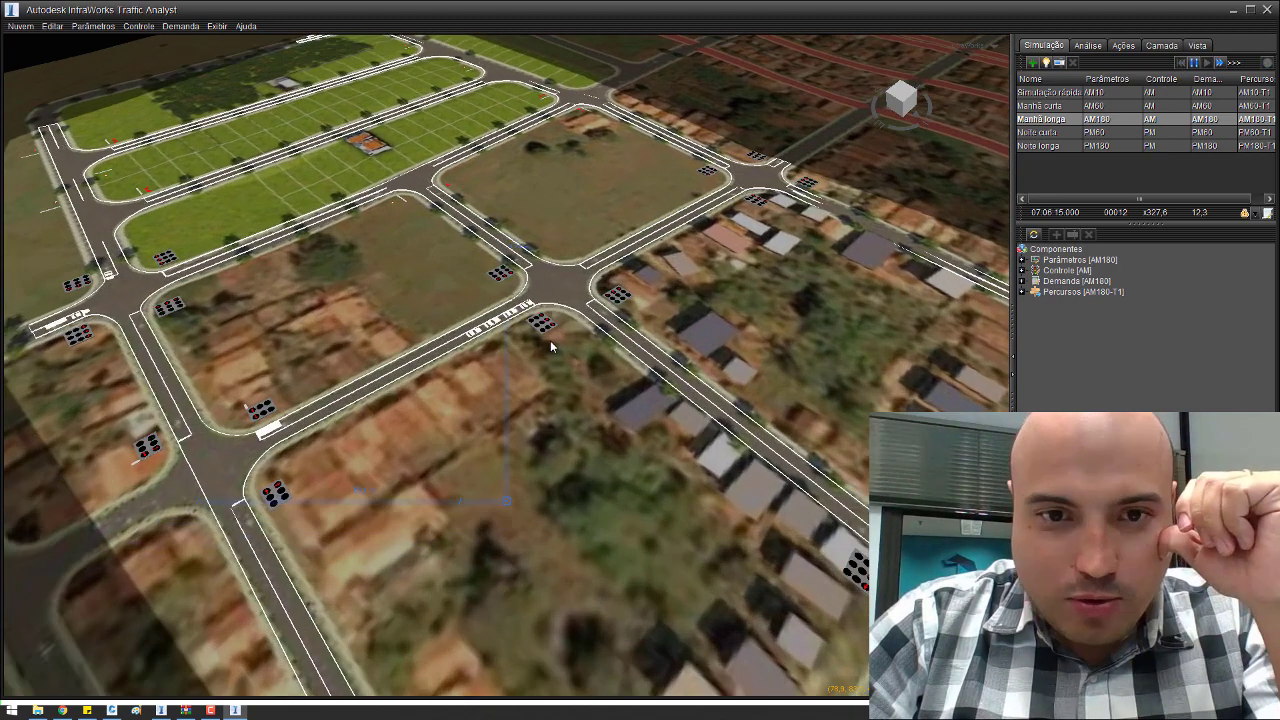
{"action": "scroll", "coordinate": [563, 400], "scroll_direction": "up", "scroll_amount": 2}
{"action": "scroll", "coordinate": [566, 370], "scroll_direction": "up", "scroll_amount": 2}
{"action": "scroll", "coordinate": [568, 362], "scroll_direction": "up", "scroll_amount": 2}
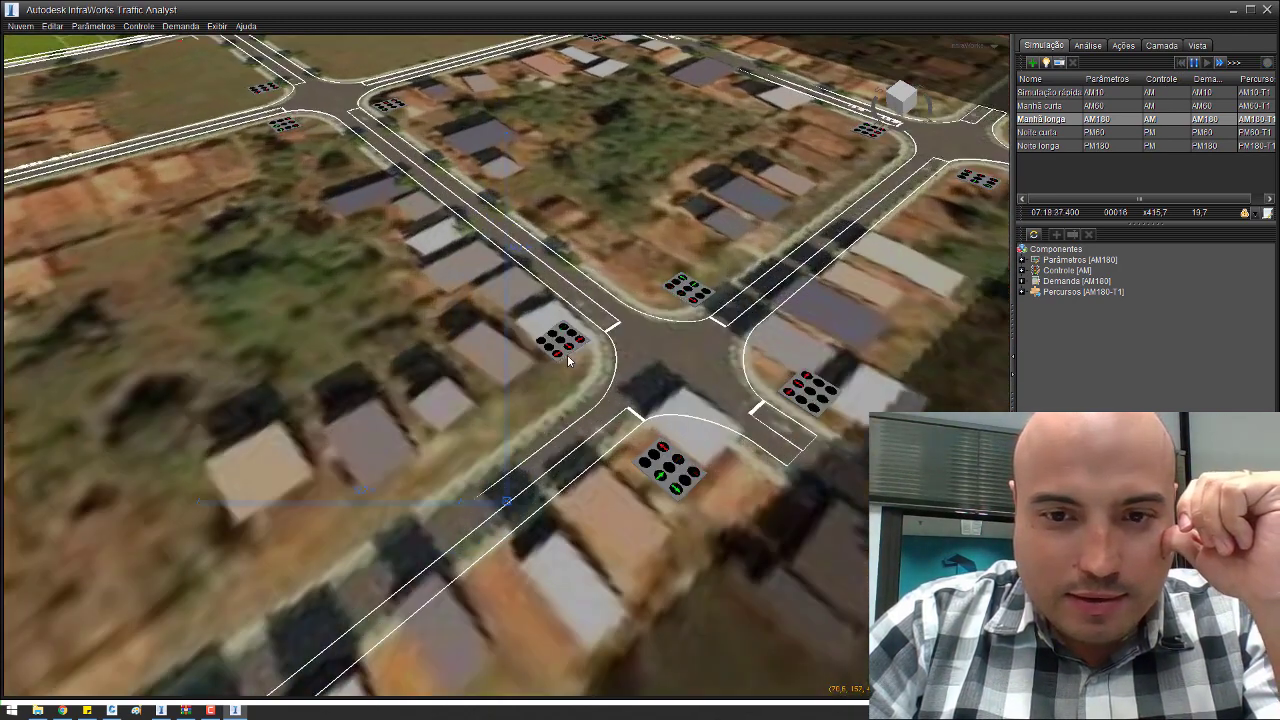
{"action": "scroll", "coordinate": [567, 360], "scroll_direction": "down", "scroll_amount": 3}
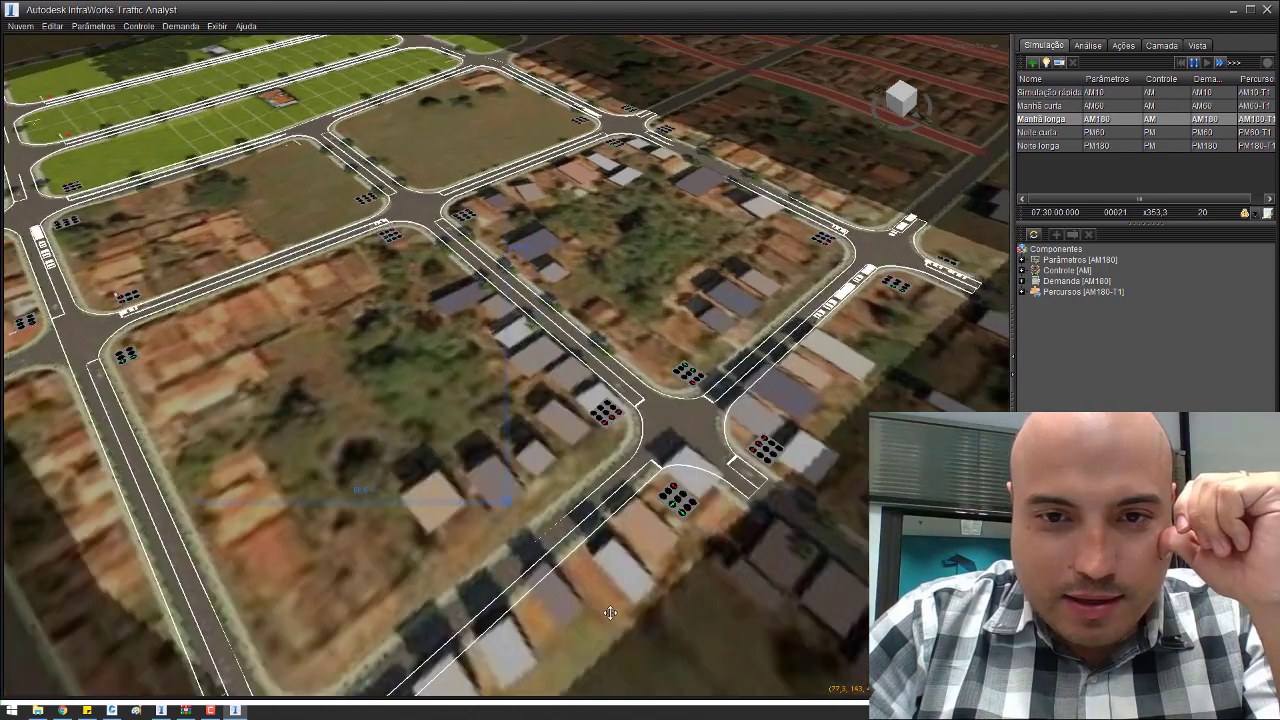
{"action": "scroll", "coordinate": [502, 388], "scroll_direction": "up", "scroll_amount": 3}
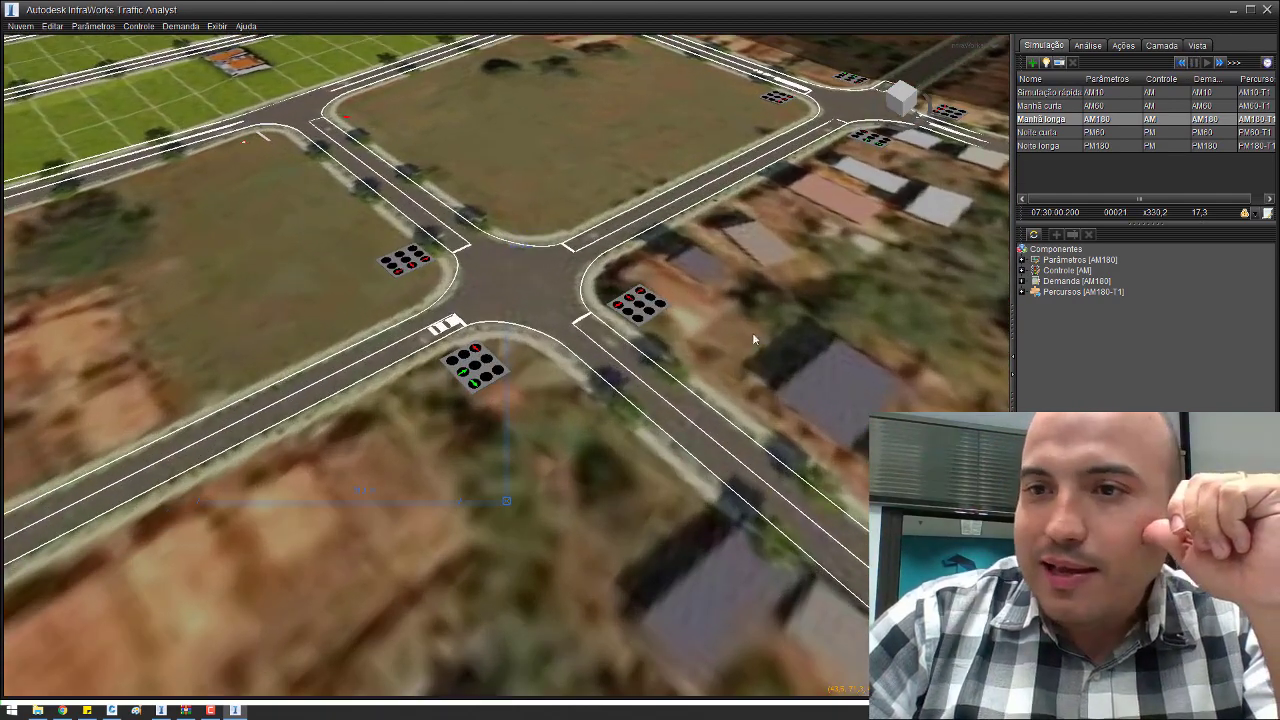
{"action": "mouse_move", "coordinate": [752, 332]}
{"action": "left_mouse_down"}
{"action": "mouse_move", "coordinate": [880, 430]}
{"action": "mouse_move", "coordinate": [653, 564]}
{"action": "left_mouse_up"}
{"action": "scroll", "coordinate": [880, 430], "scroll_direction": "up", "scroll_amount": 3}
{"action": "scroll", "coordinate": [618, 568], "scroll_direction": "up", "scroll_amount": 3}
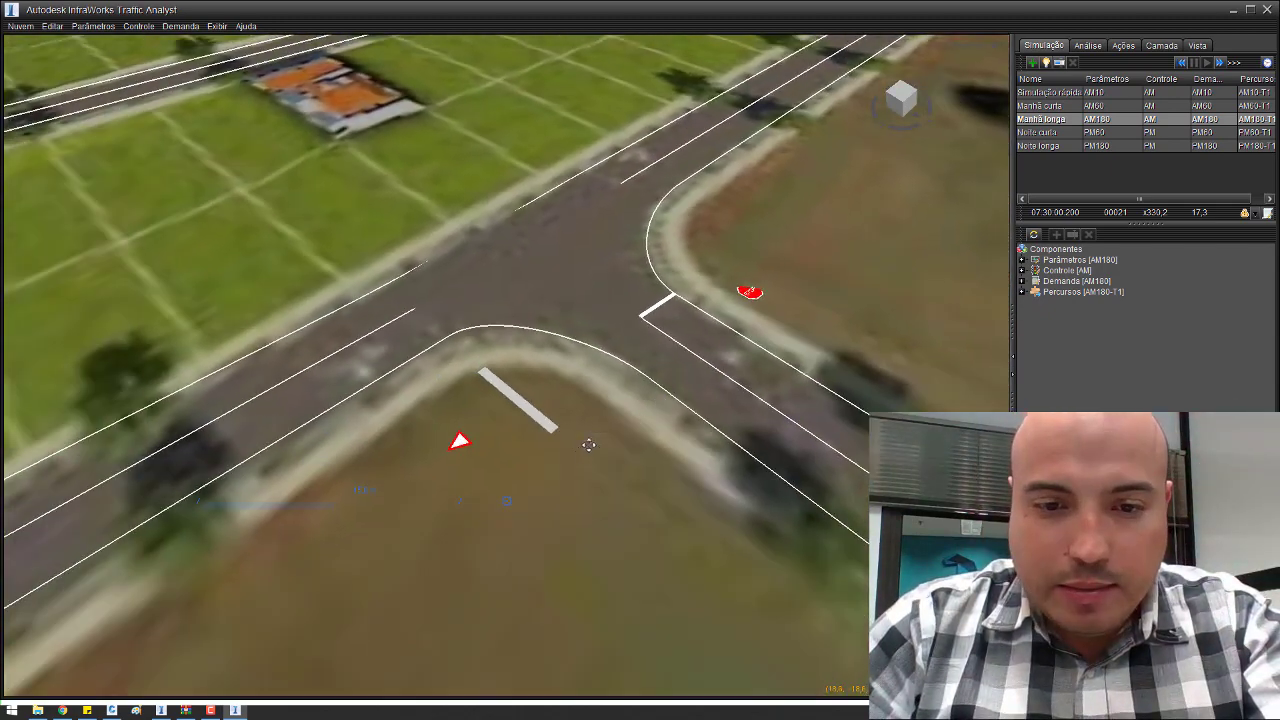
Rewind to 07:00:00, replay, and frame the central intersection at about 07:11.
{"action": "left_click_drag", "start_coordinate": [589, 444], "coordinate": [511, 479]}
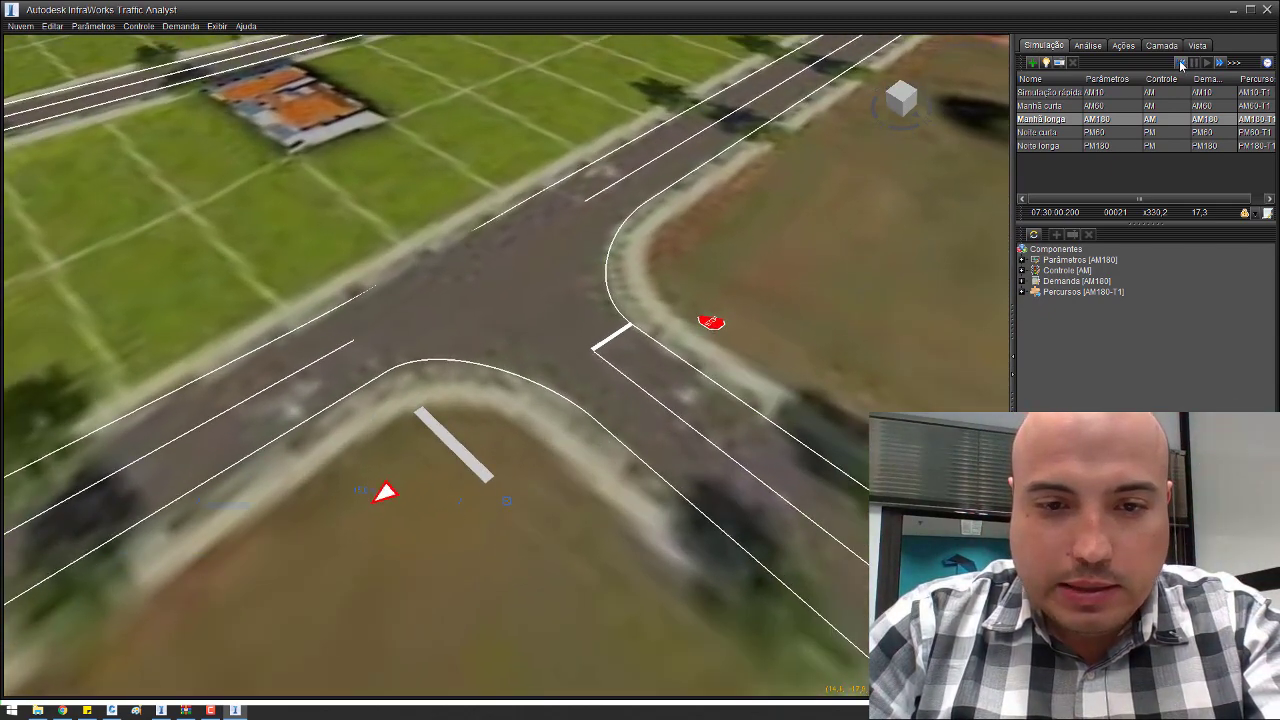
{"action": "left_click", "coordinate": [1181, 63]}
{"action": "left_click", "coordinate": [1206, 63]}
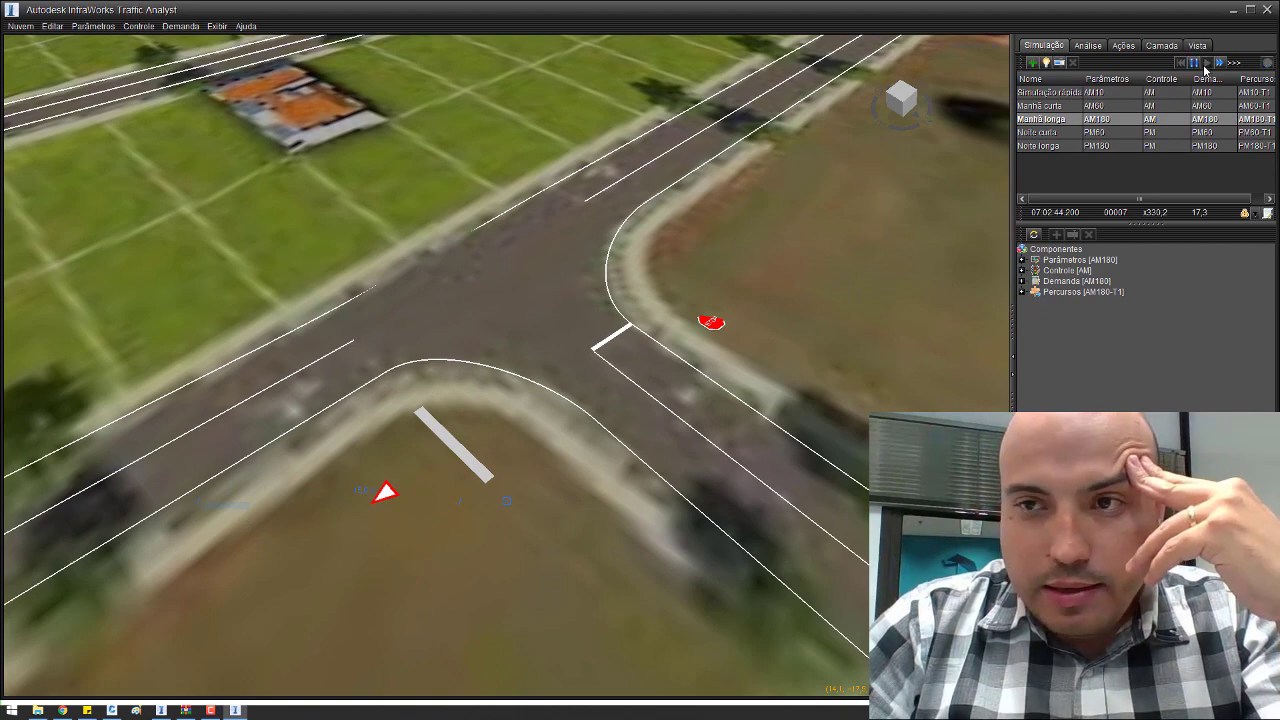
{"action": "scroll", "coordinate": [807, 239], "scroll_direction": "down", "scroll_amount": 10}
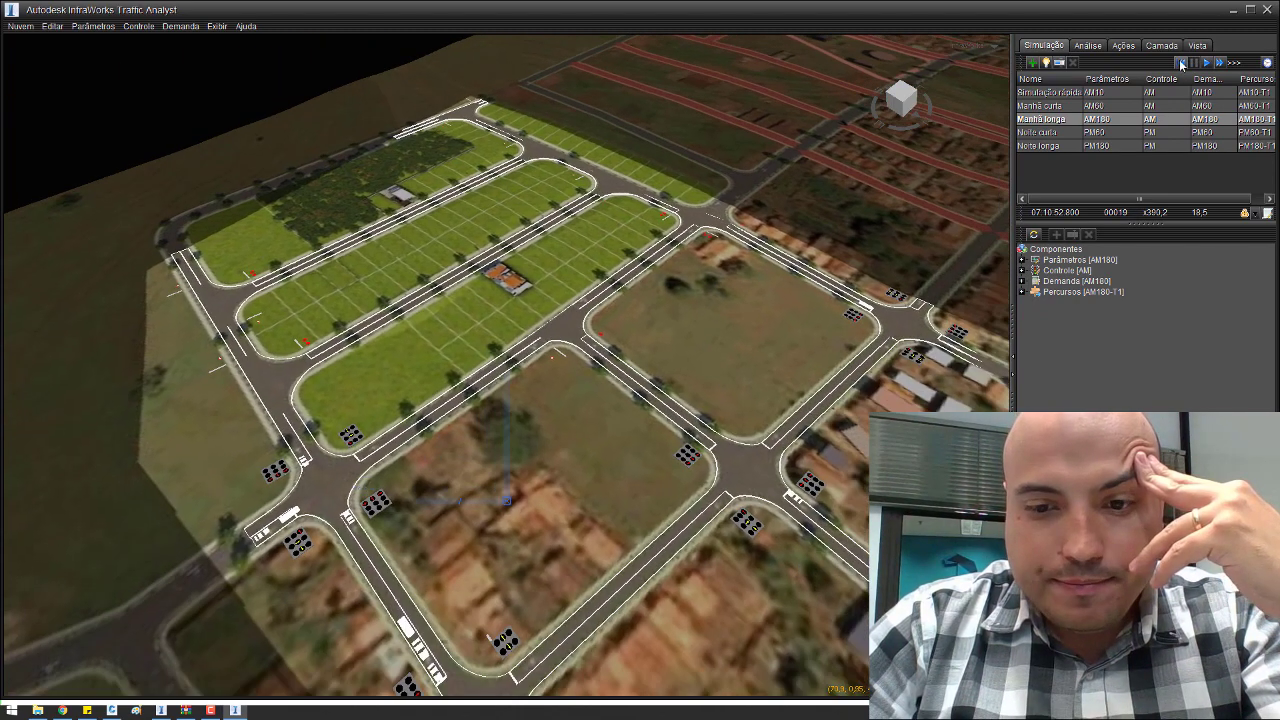
{"action": "left_click", "coordinate": [1181, 63]}
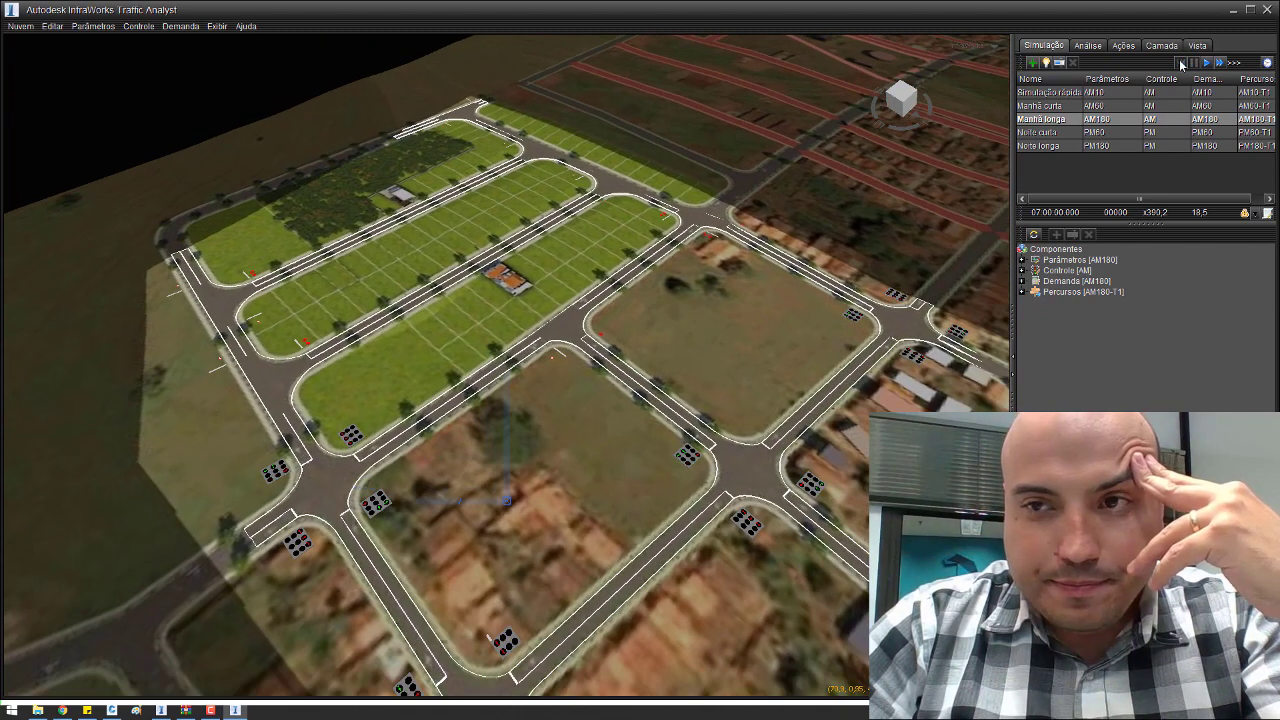
{"action": "scroll", "coordinate": [716, 518], "scroll_direction": "up", "scroll_amount": 3}
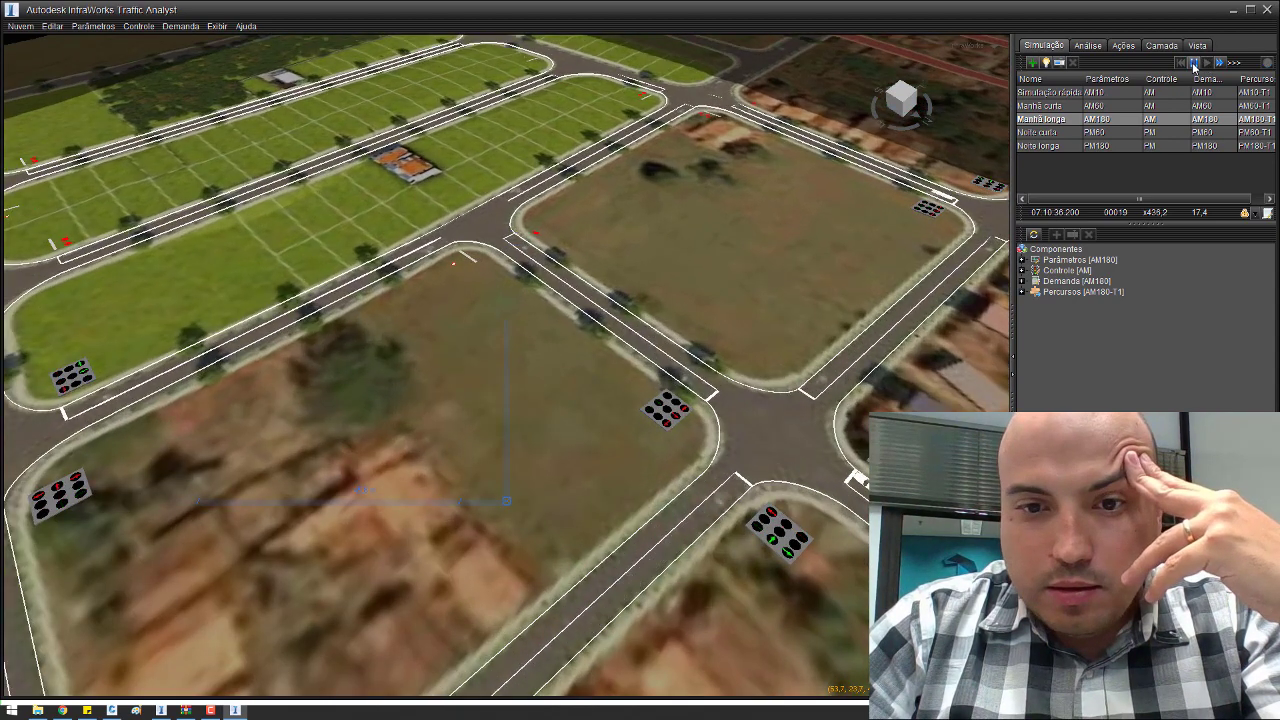
{"action": "scroll", "coordinate": [748, 305], "scroll_direction": "down", "scroll_amount": 3}
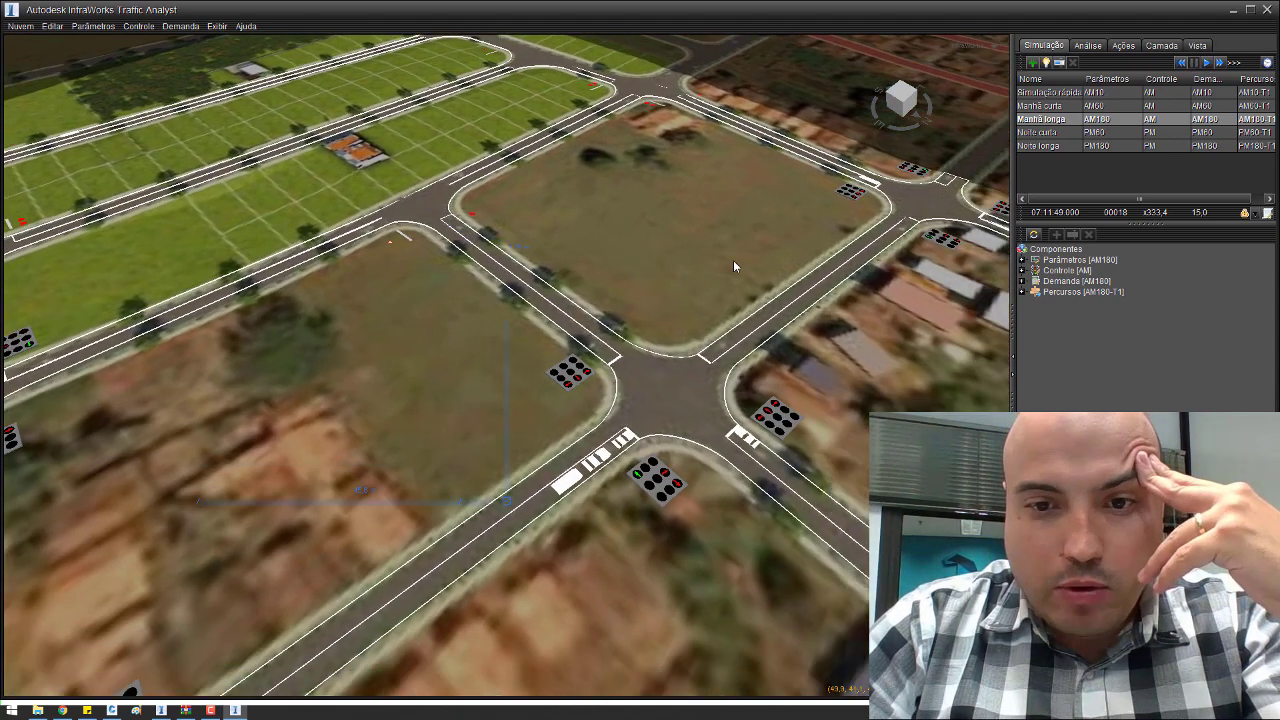
{"action": "left_click_drag", "start_coordinate": [737, 266], "coordinate": [726, 507]}
{"action": "scroll", "coordinate": [726, 507], "scroll_direction": "up", "scroll_amount": 2}
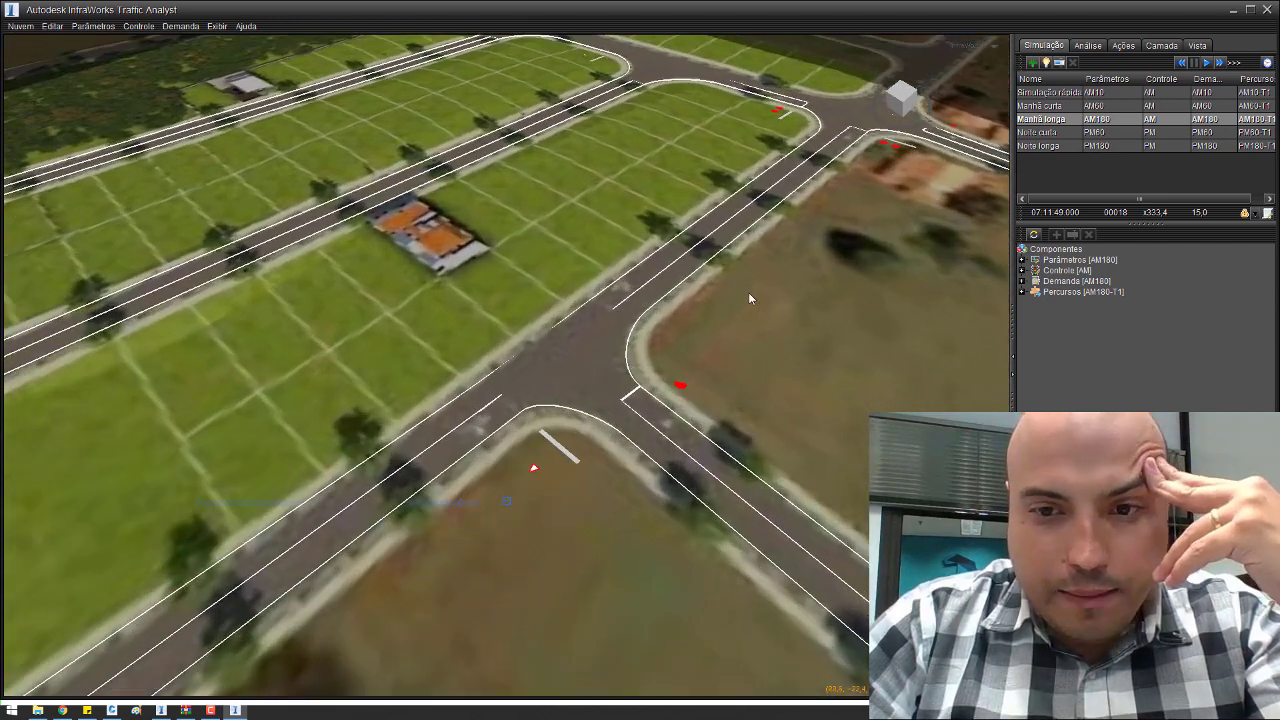
{"action": "scroll", "coordinate": [590, 435], "scroll_direction": "up", "scroll_amount": 1}
In the intersection's Ajustar signal settings, give S12 a left-turn arrow and a straight-ahead traffic light.
{"action": "left_click", "coordinate": [572, 438]}
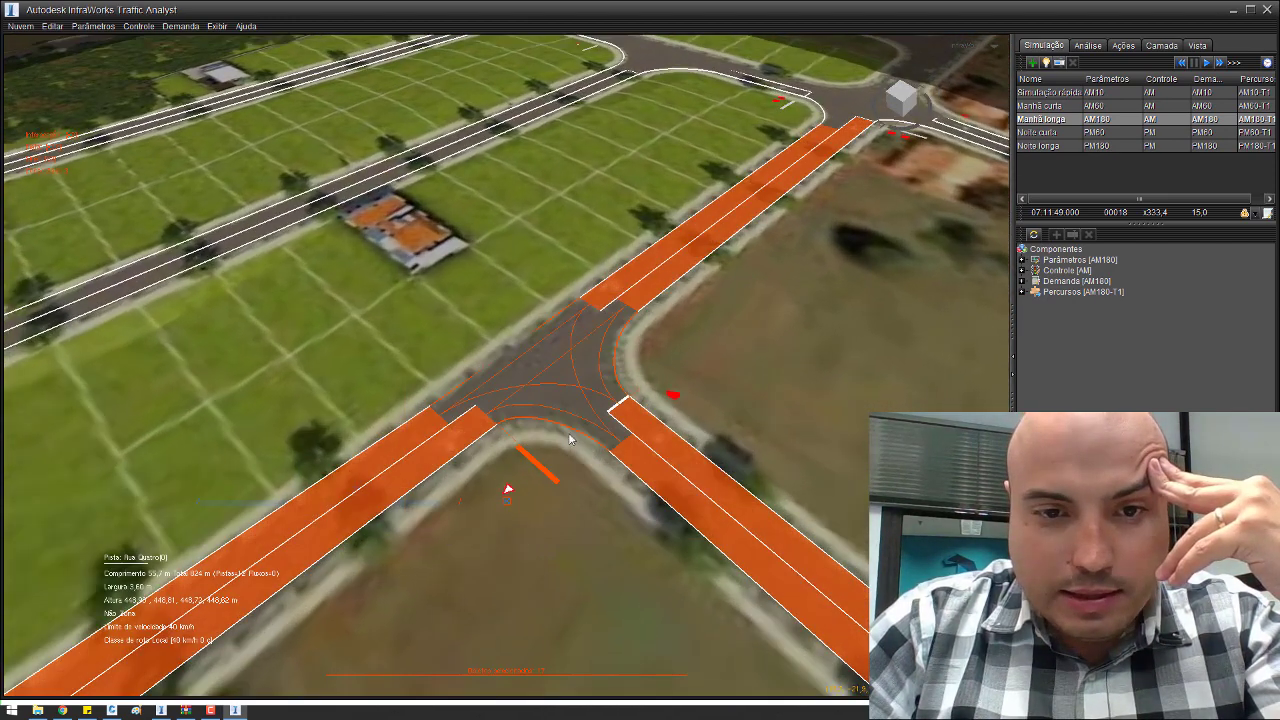
{"action": "right_click", "coordinate": [591, 368]}
{"action": "left_click", "coordinate": [600, 372]}
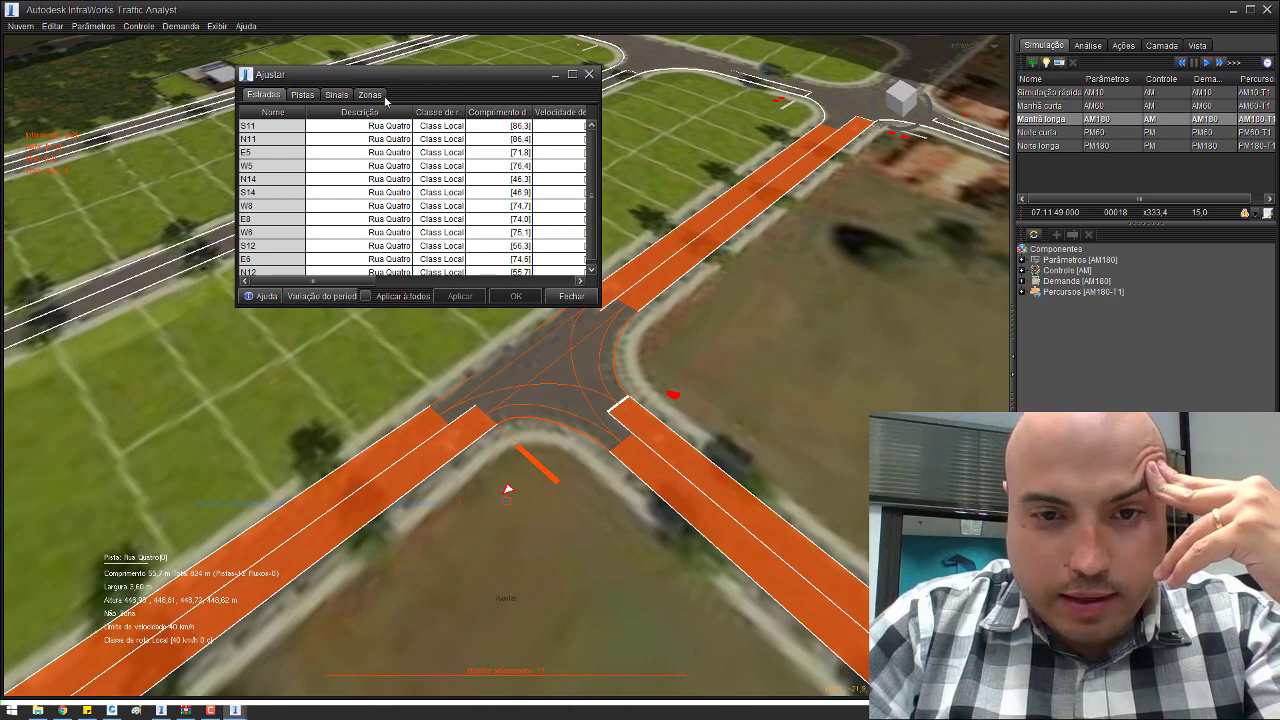
{"action": "left_click", "coordinate": [344, 93]}
{"action": "left_click", "coordinate": [354, 172]}
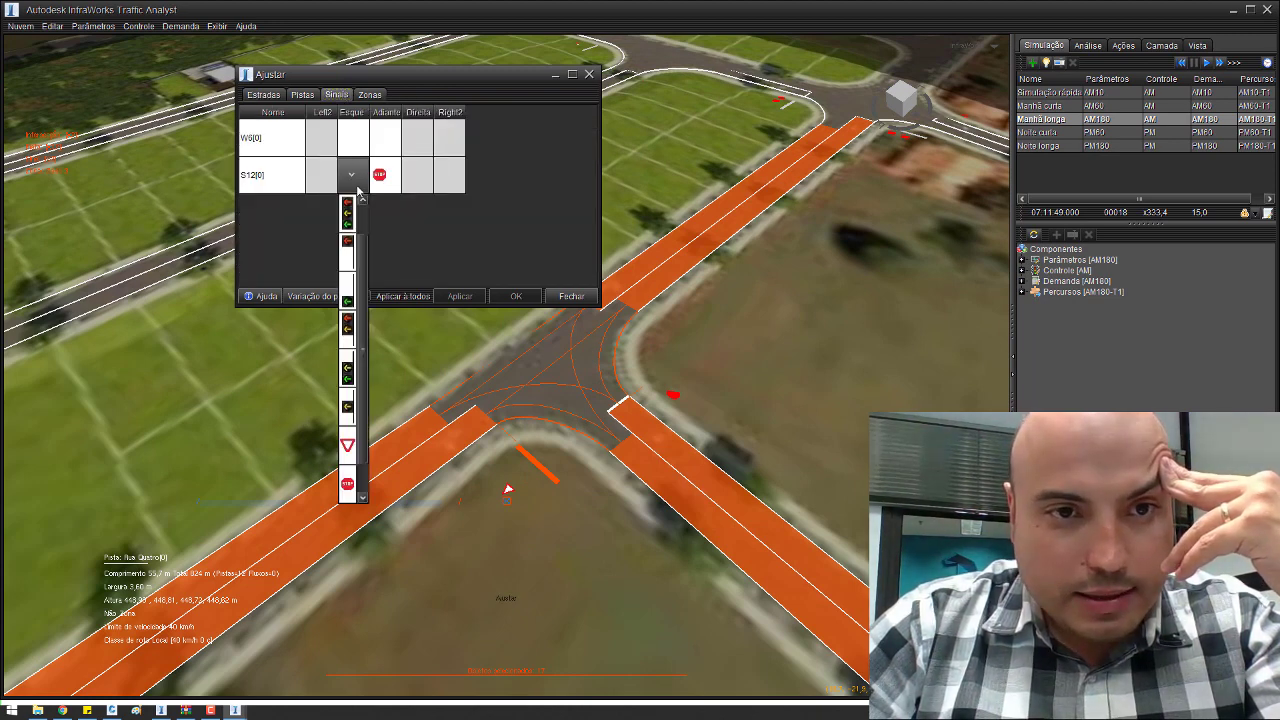
{"action": "left_click", "coordinate": [348, 212]}
{"action": "left_click", "coordinate": [383, 174]}
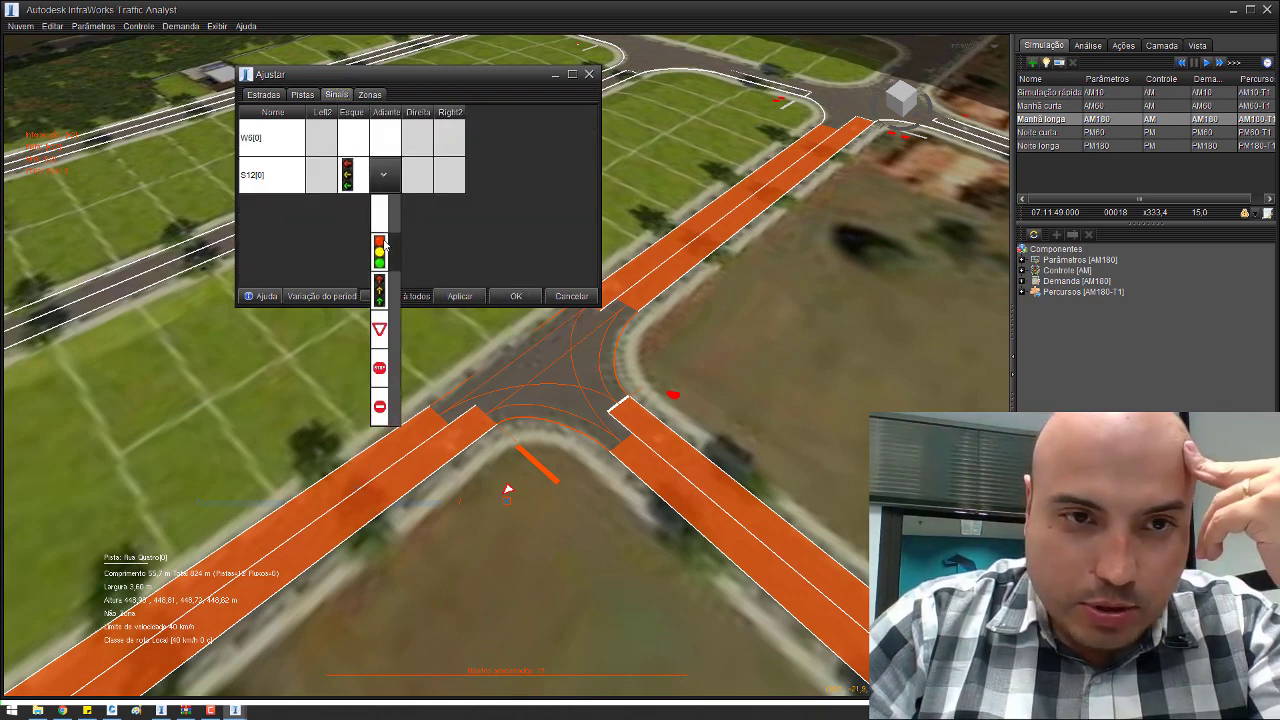
{"action": "left_click", "coordinate": [381, 250]}
Give W6 a left-turn arrow and a straight-ahead traffic light, and apply the changes.
{"action": "left_click", "coordinate": [348, 137]}
{"action": "left_click", "coordinate": [348, 252]}
{"action": "left_click", "coordinate": [384, 150]}
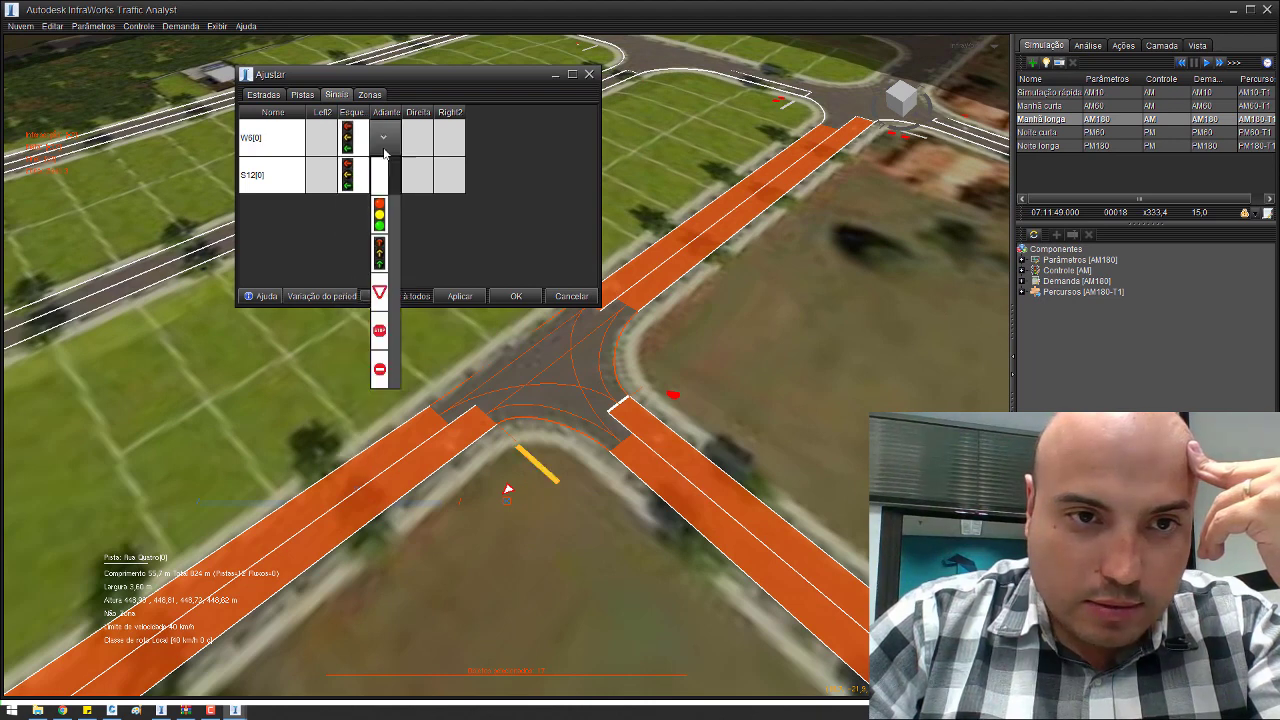
{"action": "left_click", "coordinate": [379, 214]}
{"action": "left_click", "coordinate": [457, 298]}
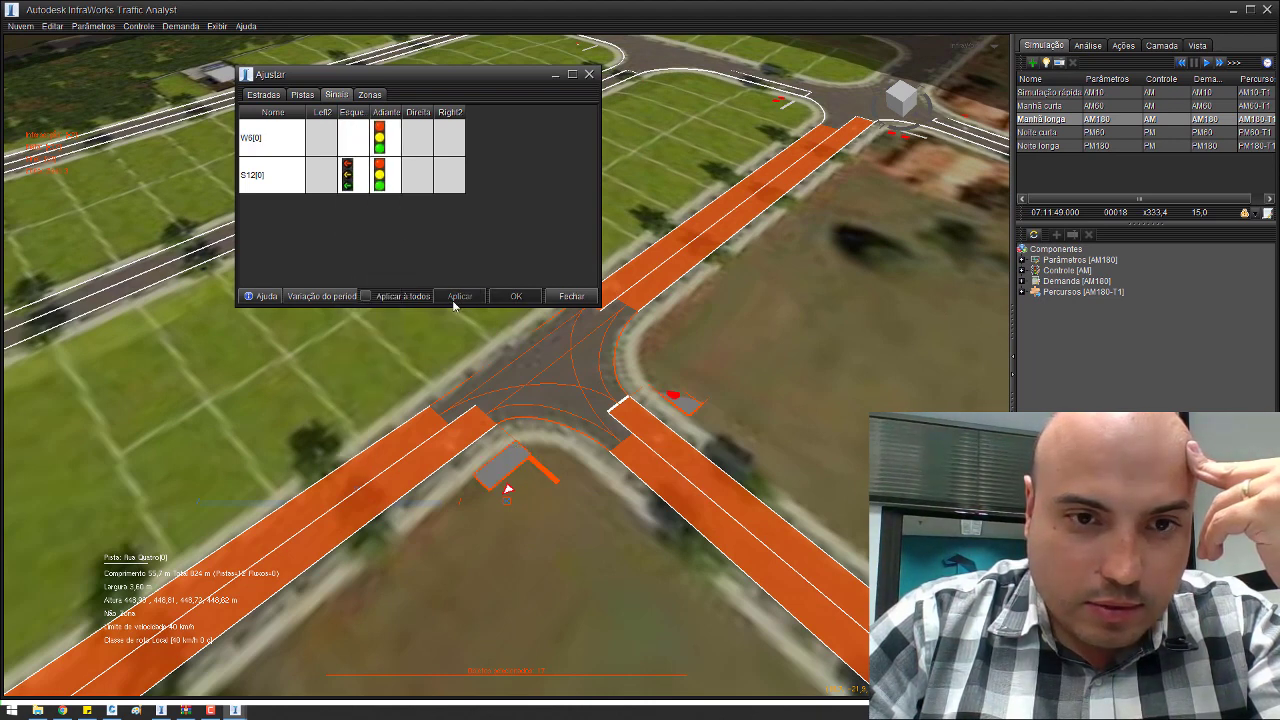
Re-set W6's left turn to an arrow signal, apply again and close the adjustment settings.
{"action": "left_click", "coordinate": [348, 137]}
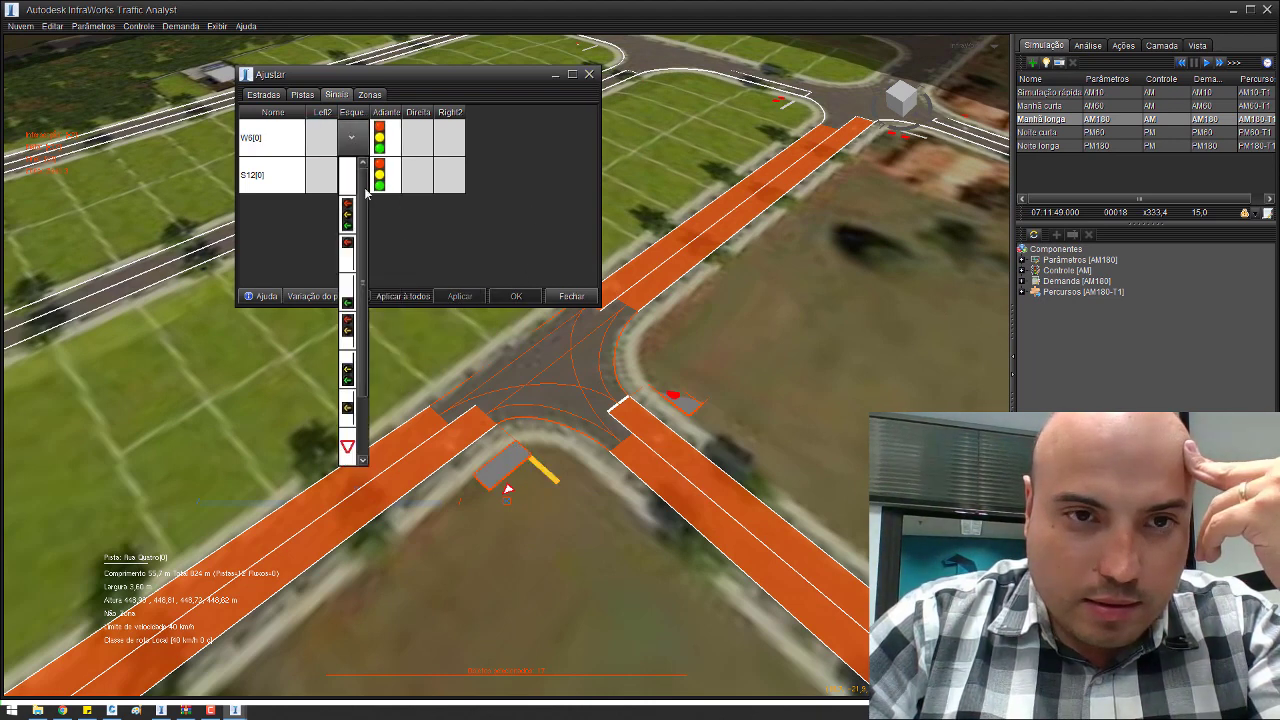
{"action": "left_click", "coordinate": [351, 235]}
{"action": "left_click", "coordinate": [457, 298]}
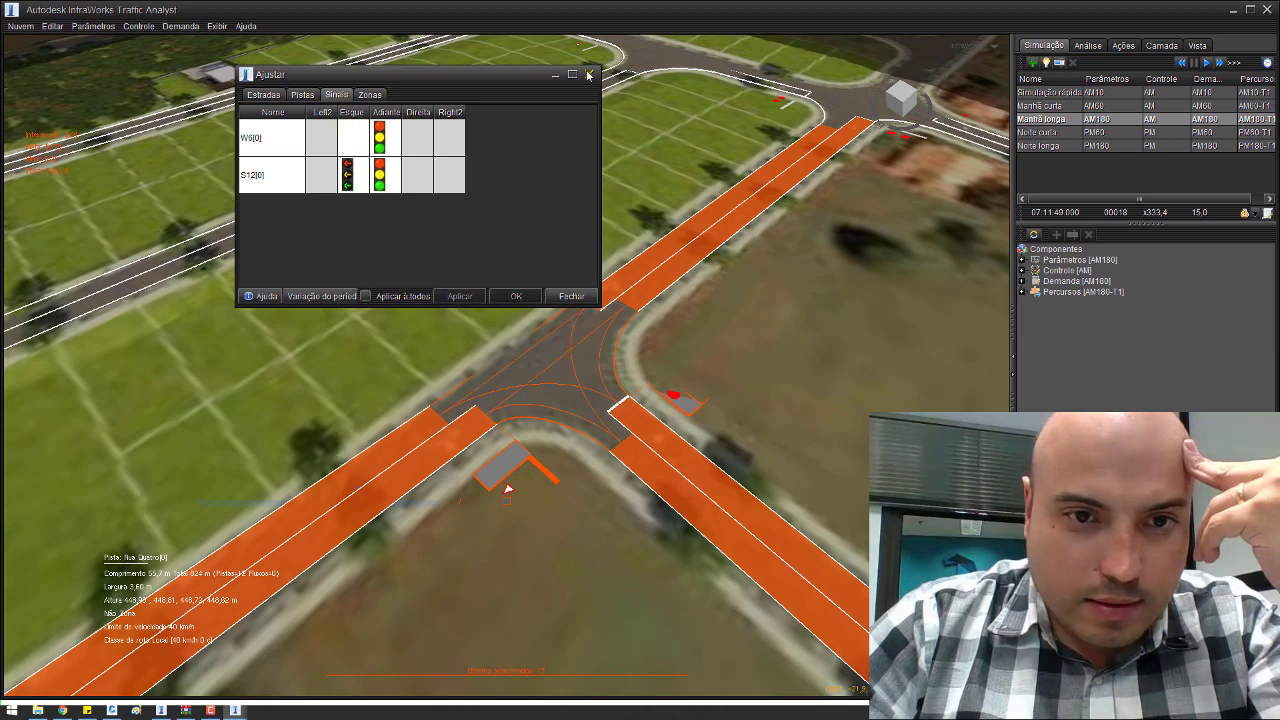
{"action": "left_click", "coordinate": [589, 75]}
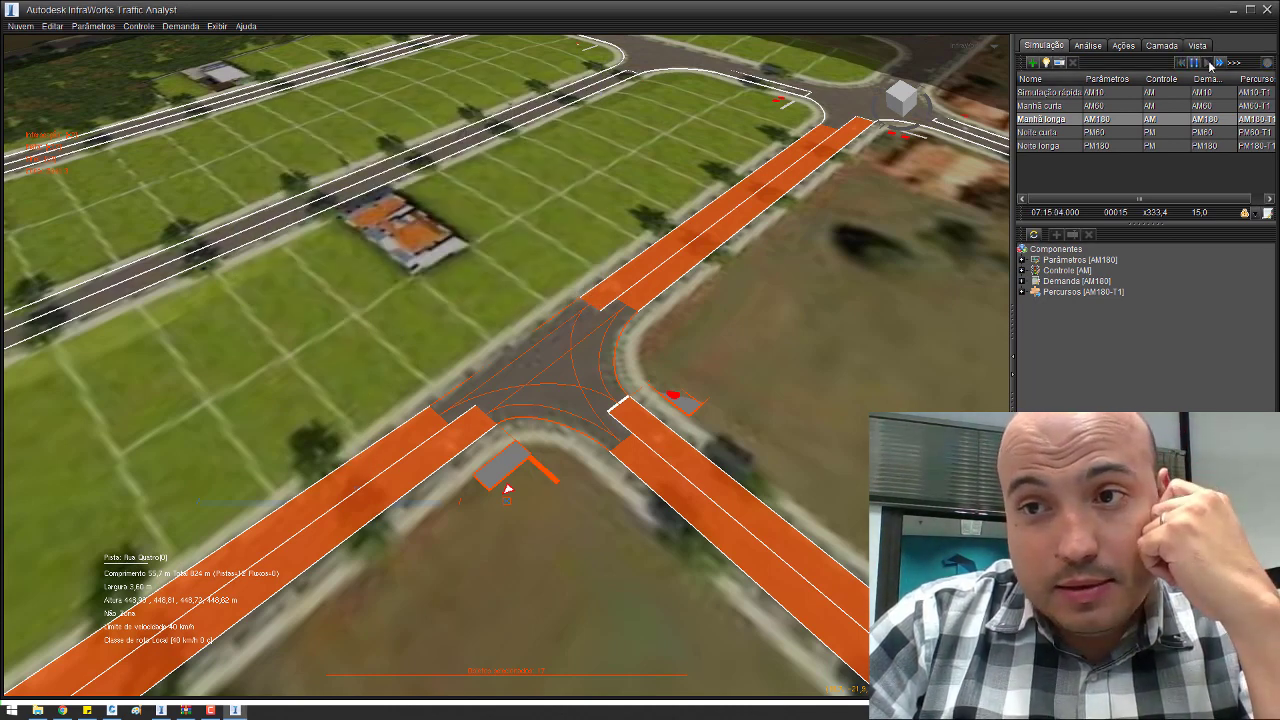
Zoom out over the subdivision and pan to reveal more houses as traffic runs to 07:30.
{"action": "scroll", "coordinate": [591, 367], "scroll_direction": "down", "scroll_amount": 5}
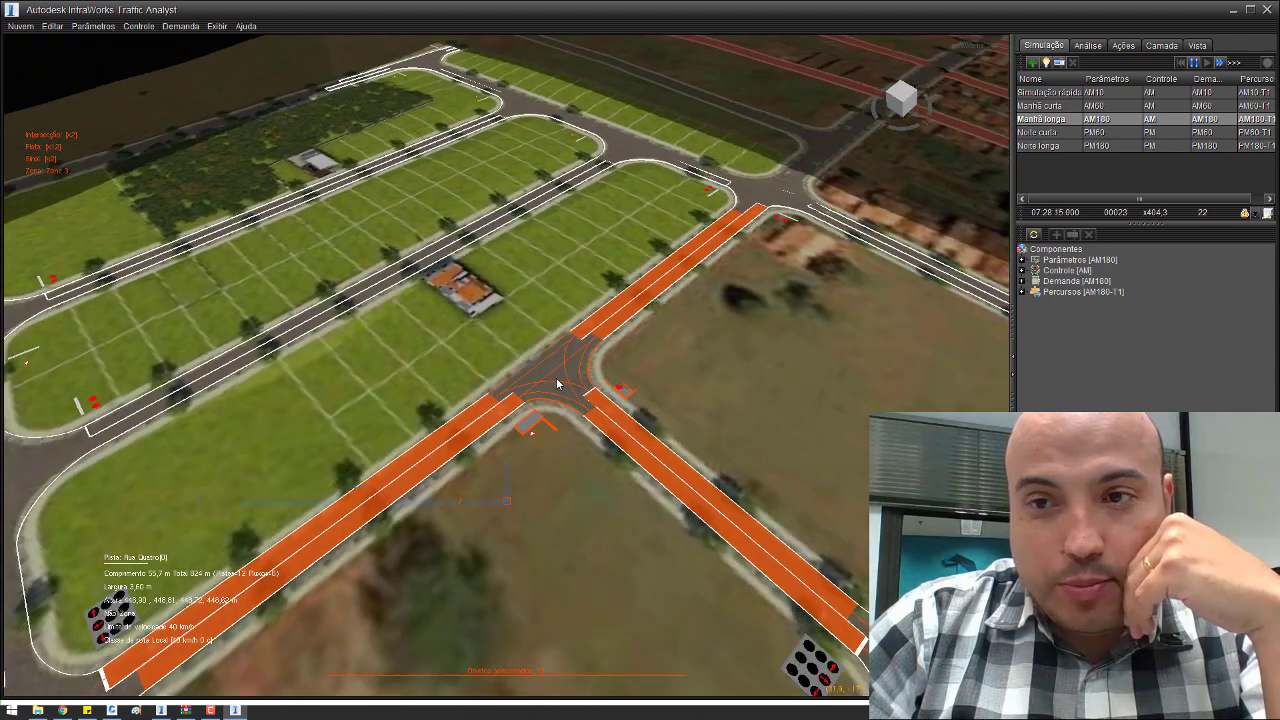
{"action": "scroll", "coordinate": [576, 400], "scroll_direction": "down", "scroll_amount": 2}
{"action": "scroll", "coordinate": [613, 378], "scroll_direction": "down", "scroll_amount": 1}
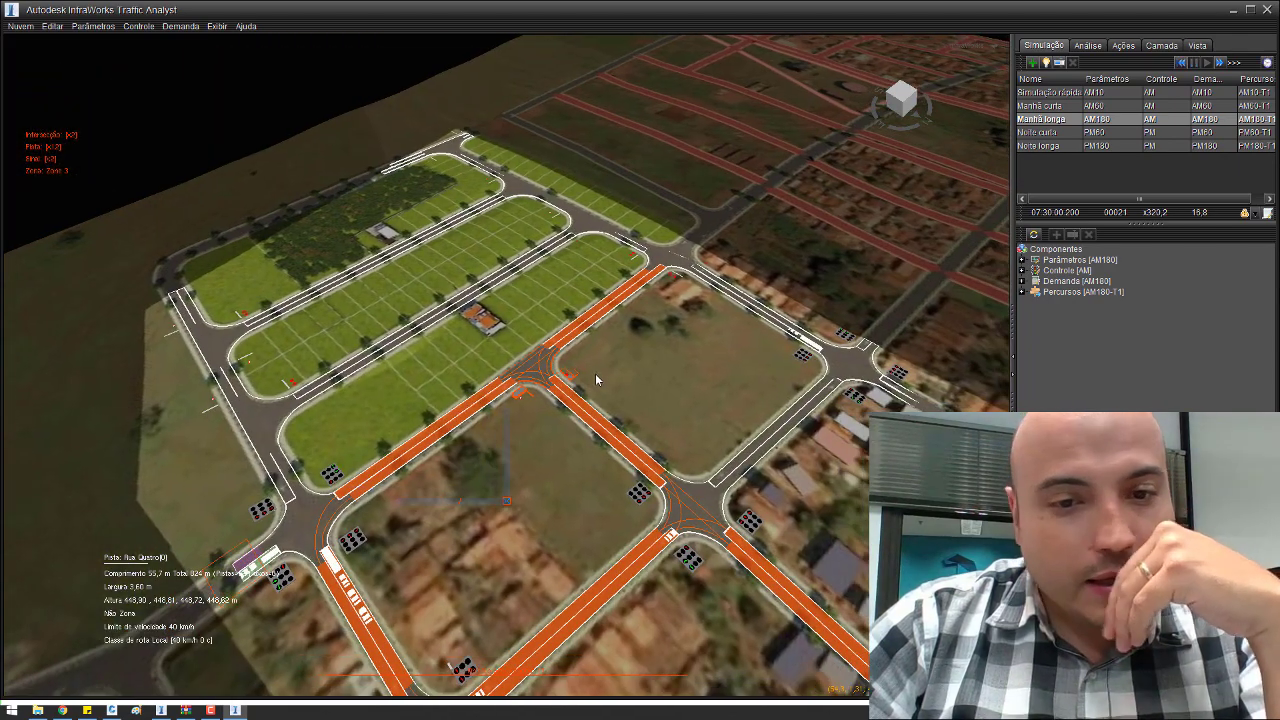
{"action": "left_click_drag", "start_coordinate": [662, 345], "coordinate": [603, 243]}
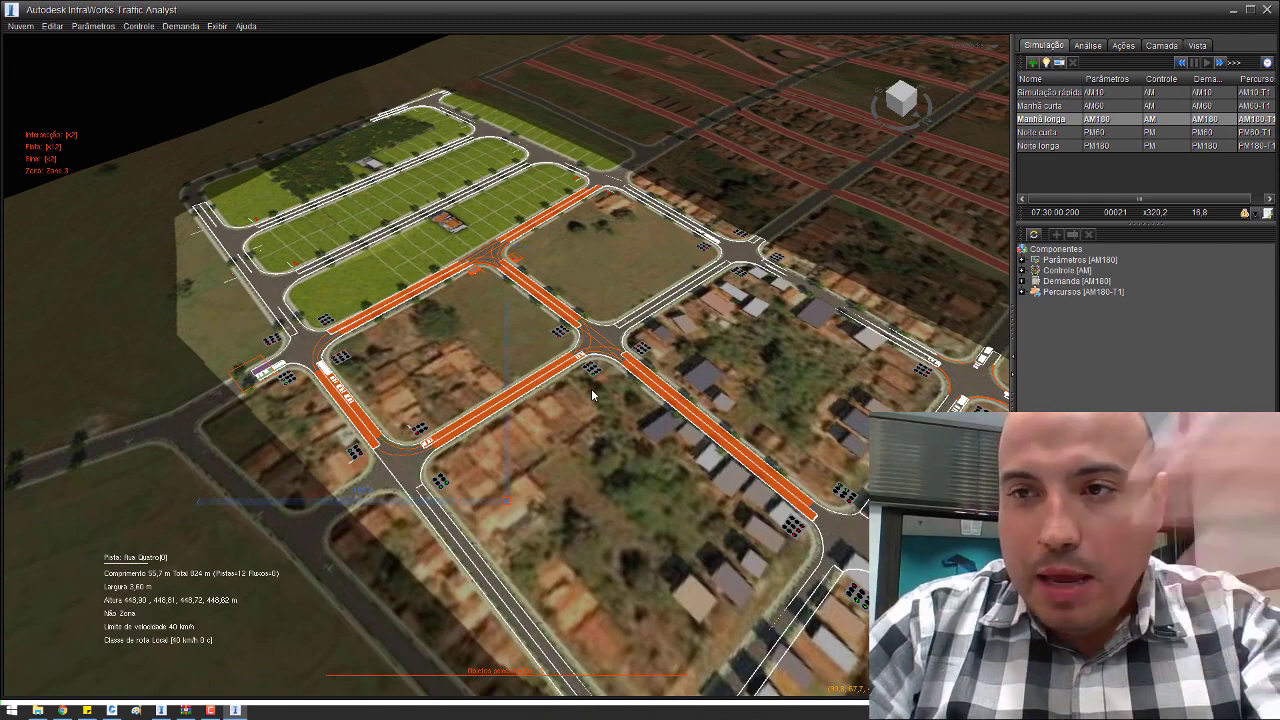
Leave Traffic Analyst and run the Simulação rápida for the traffic study area.
{"action": "left_click", "coordinate": [1267, 15]}
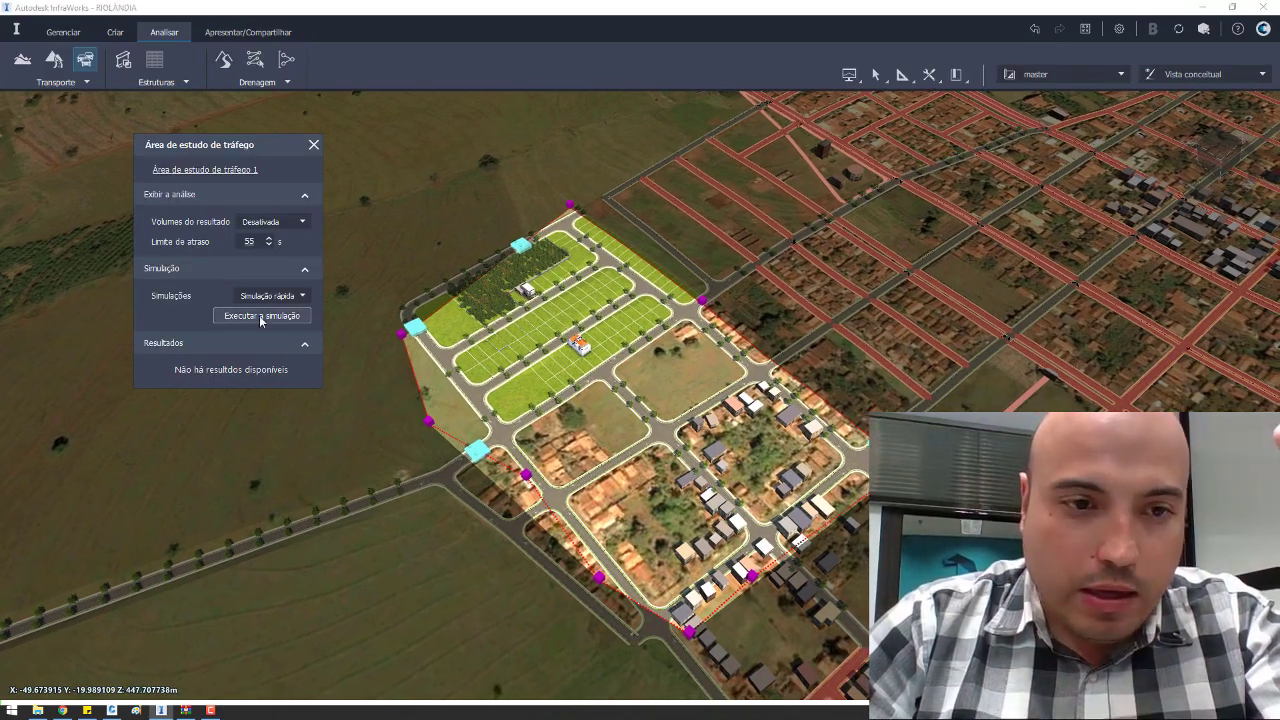
{"action": "left_click", "coordinate": [261, 318]}
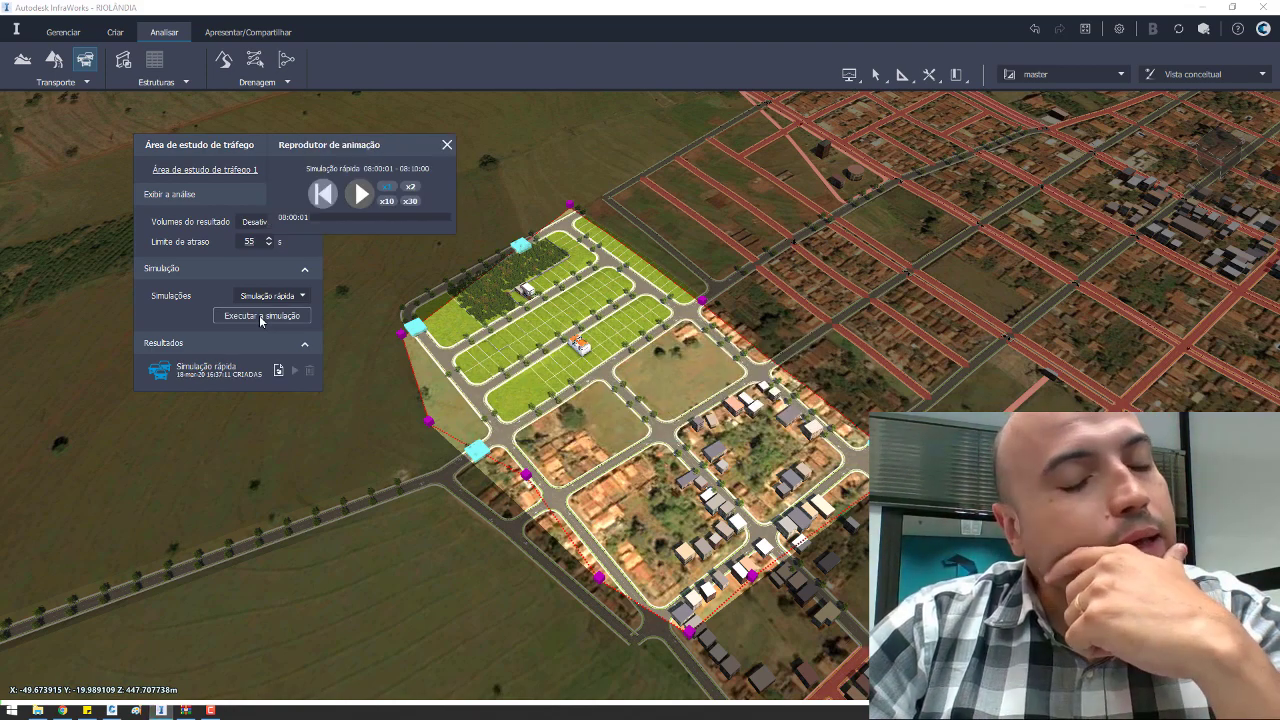
Play the quick simulation animation, zooming and panning toward the houses and green lots as vehicles move.
{"action": "scroll", "coordinate": [641, 503], "scroll_direction": "up", "scroll_amount": 5}
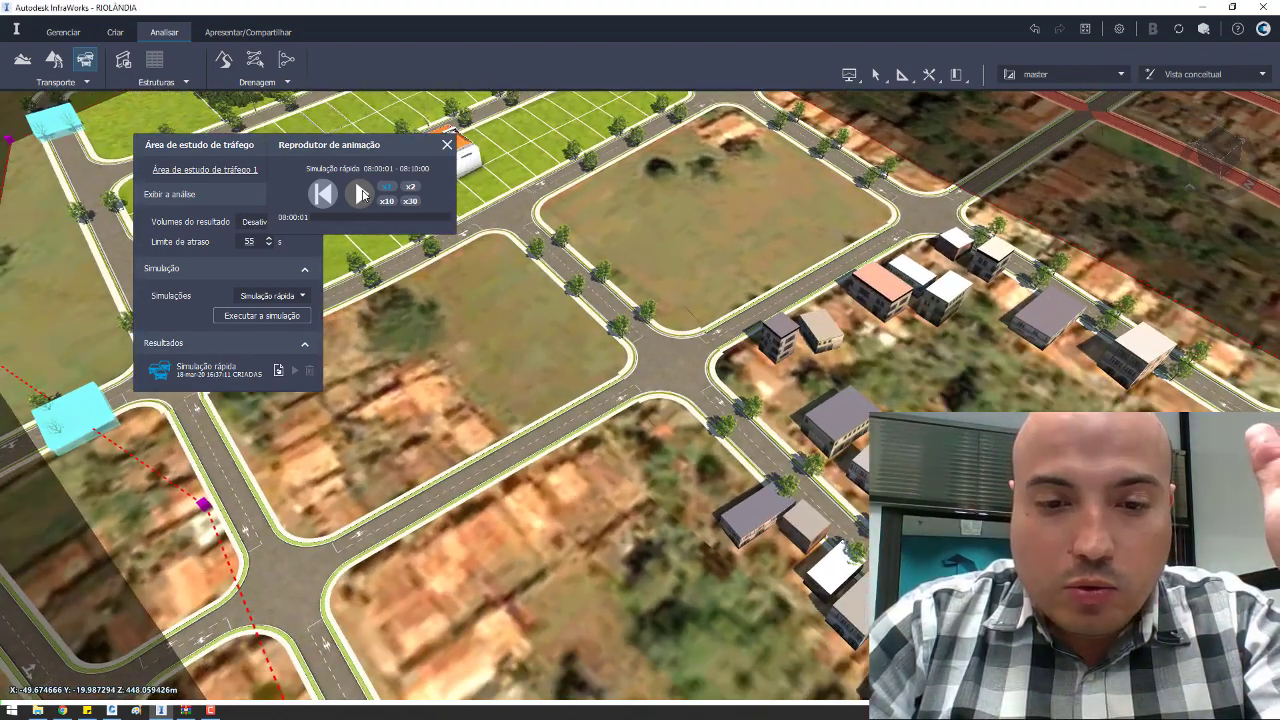
{"action": "left_click", "coordinate": [362, 195]}
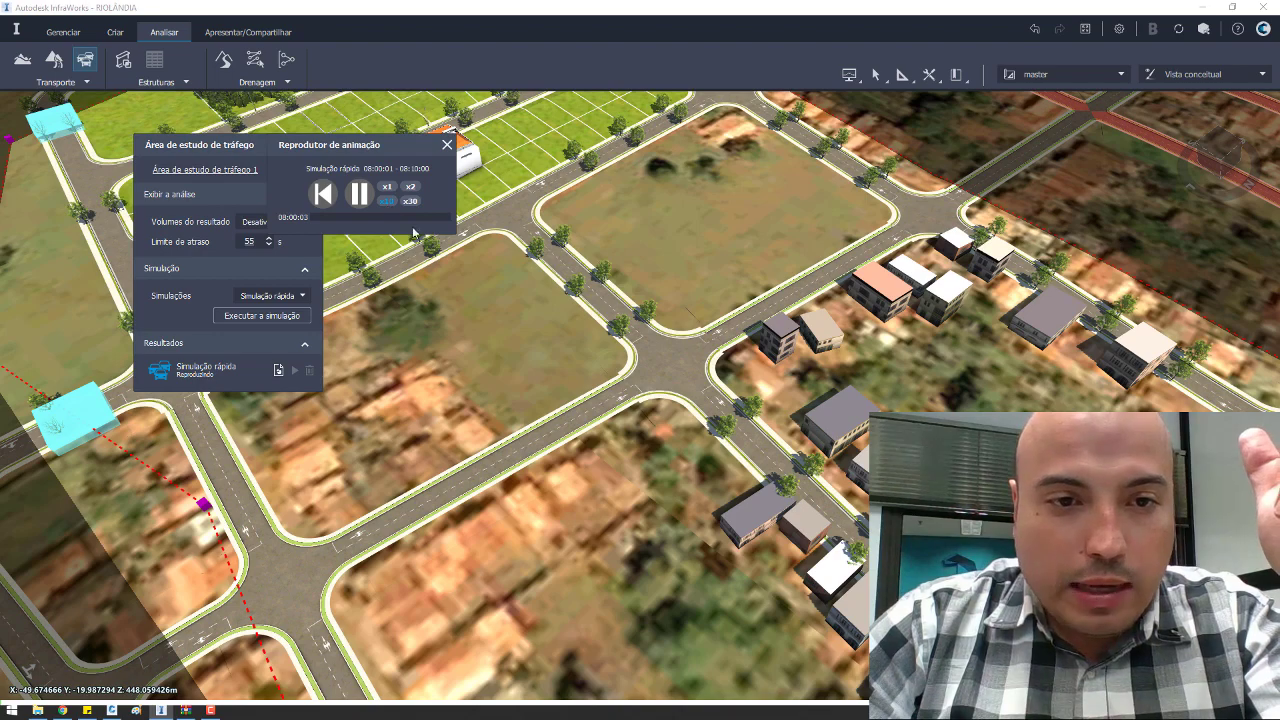
{"action": "scroll", "coordinate": [654, 220], "scroll_direction": "down", "scroll_amount": 4}
{"action": "scroll", "coordinate": [748, 318], "scroll_direction": "up", "scroll_amount": 2}
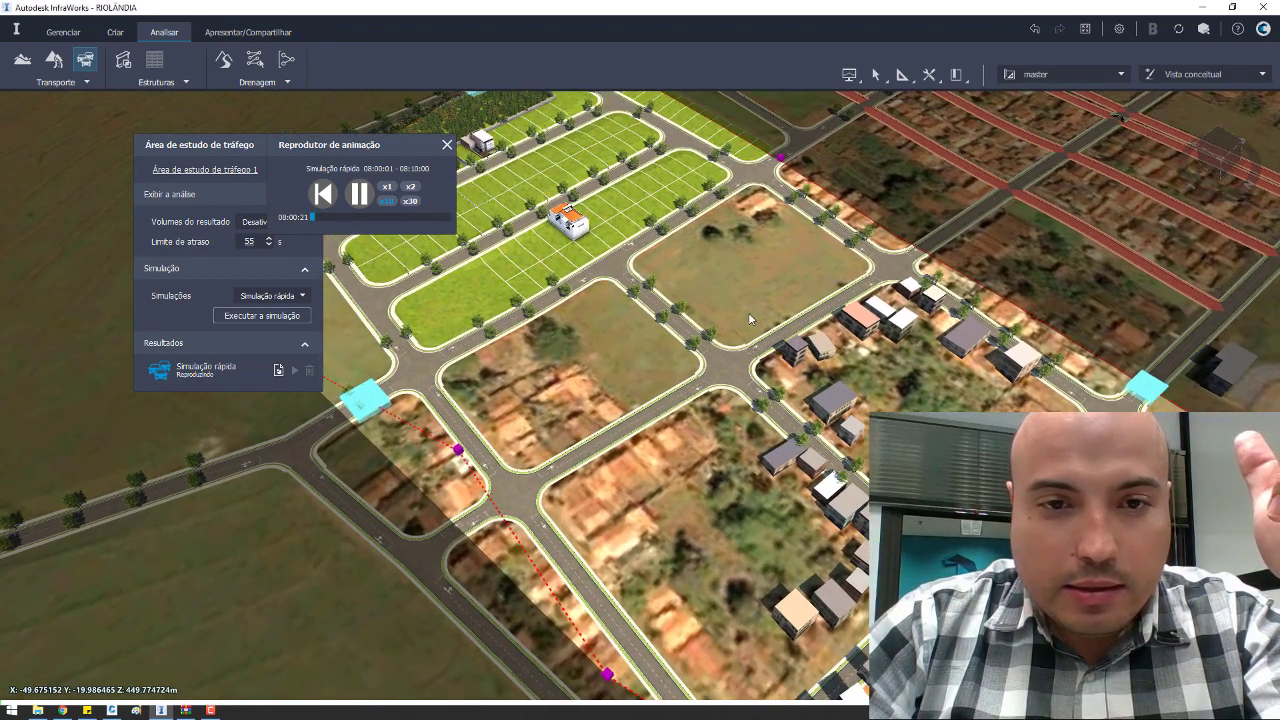
{"action": "scroll", "coordinate": [455, 396], "scroll_direction": "up", "scroll_amount": 3}
{"action": "scroll", "coordinate": [470, 390], "scroll_direction": "up", "scroll_amount": 3}
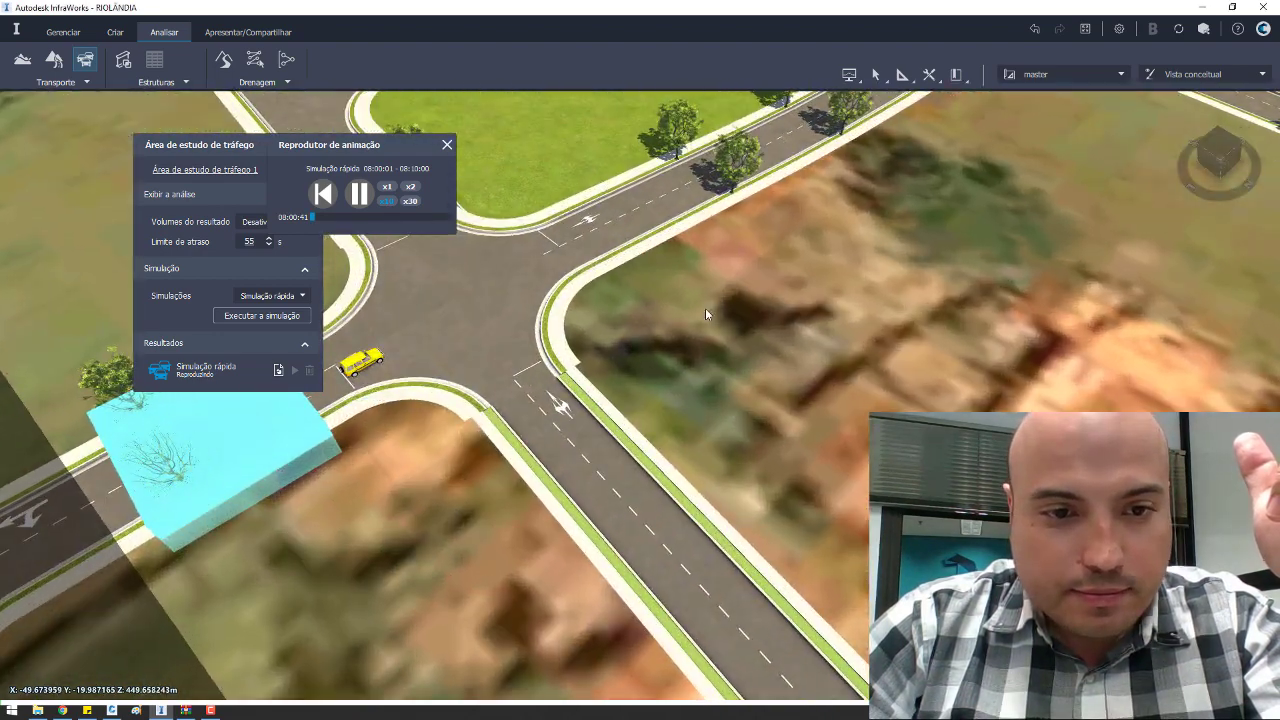
{"action": "scroll", "coordinate": [609, 341], "scroll_direction": "down", "scroll_amount": 4}
{"action": "scroll", "coordinate": [724, 252], "scroll_direction": "up", "scroll_amount": 1}
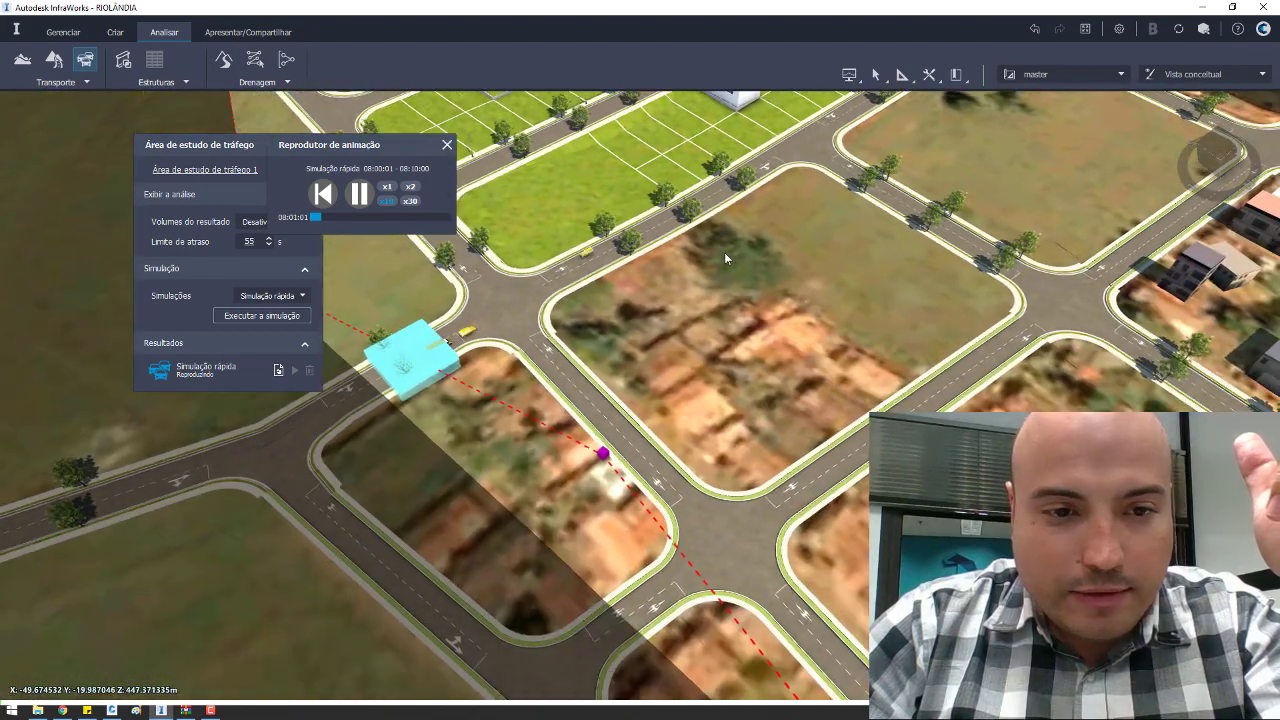
{"action": "scroll", "coordinate": [724, 252], "scroll_direction": "up", "scroll_amount": 2}
{"action": "scroll", "coordinate": [780, 399], "scroll_direction": "down", "scroll_amount": 2}
{"action": "scroll", "coordinate": [780, 399], "scroll_direction": "down", "scroll_amount": 2}
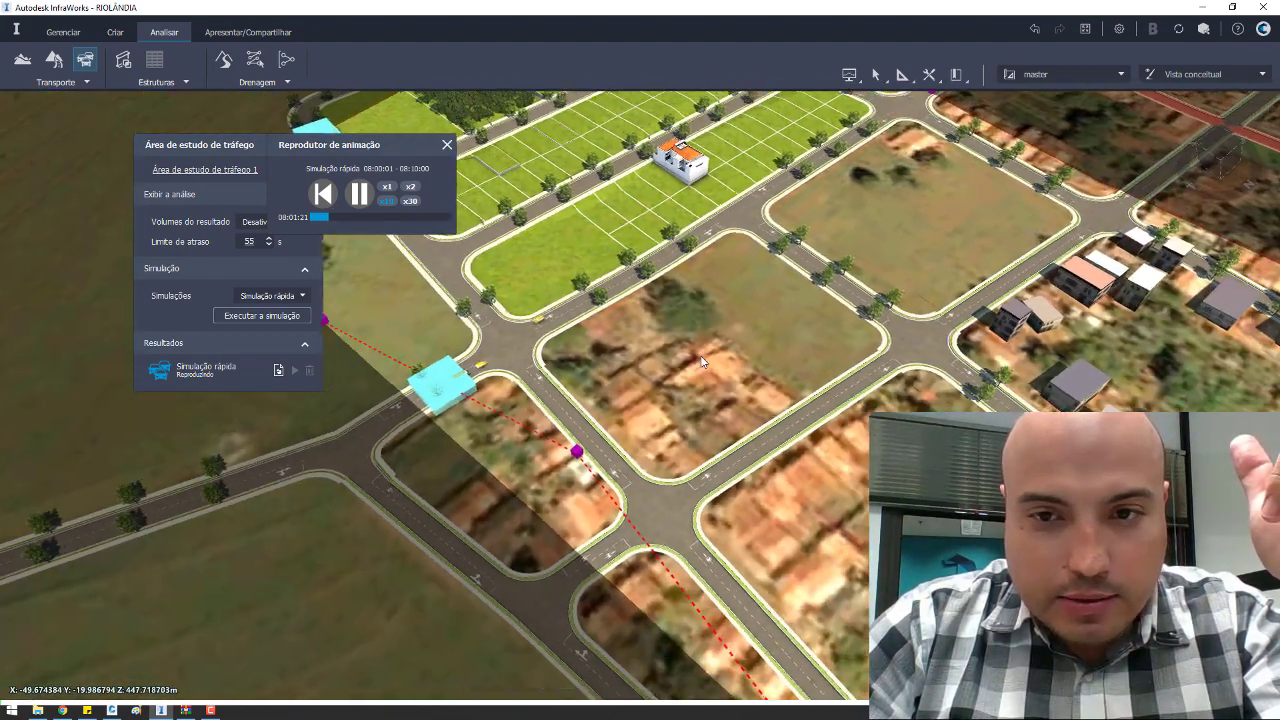
{"action": "scroll", "coordinate": [560, 210], "scroll_direction": "up", "scroll_amount": 1}
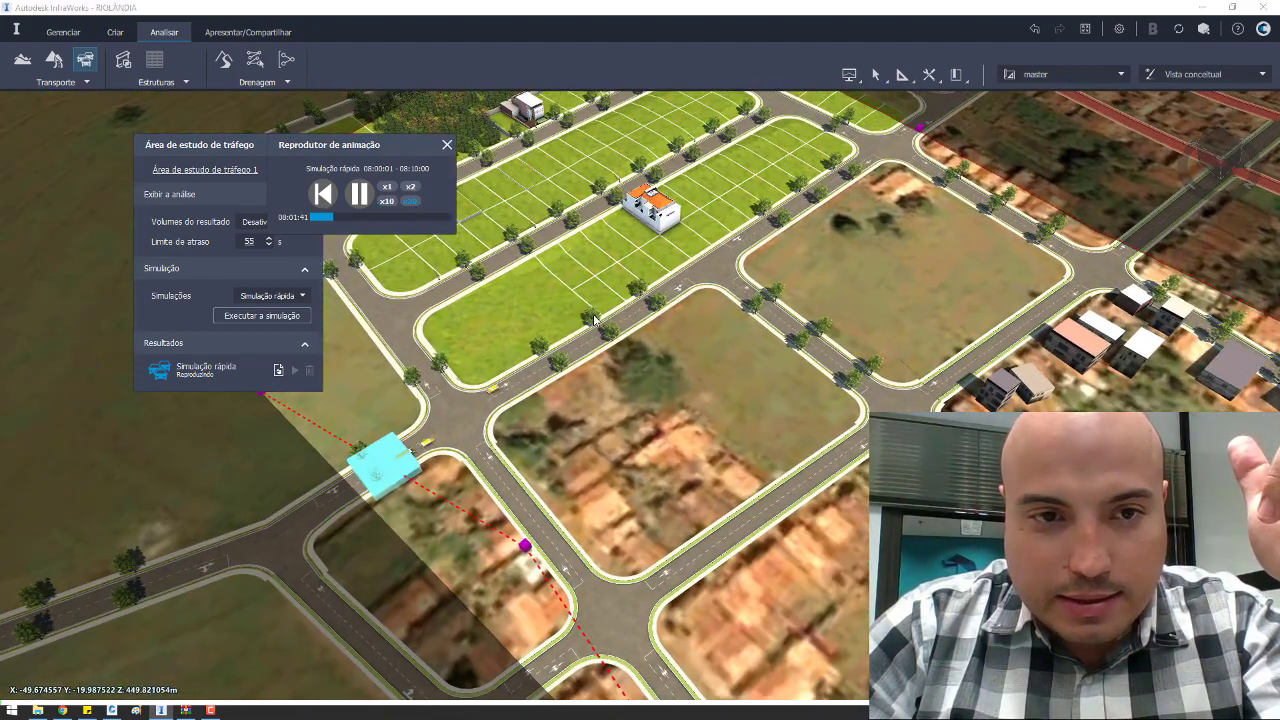
{"action": "scroll", "coordinate": [594, 318], "scroll_direction": "down", "scroll_amount": 2}
{"action": "scroll", "coordinate": [633, 342], "scroll_direction": "down", "scroll_amount": 1}
{"action": "scroll", "coordinate": [619, 480], "scroll_direction": "down", "scroll_amount": 1}
{"action": "scroll", "coordinate": [619, 492], "scroll_direction": "down", "scroll_amount": 1}
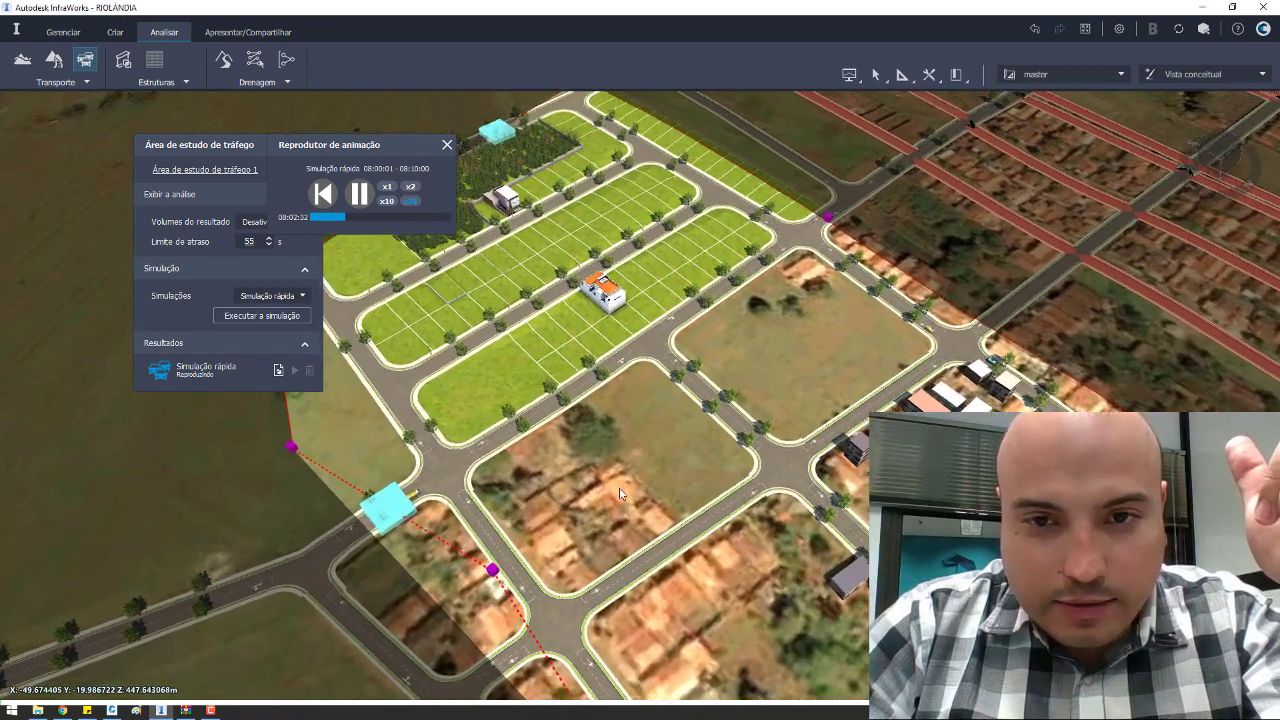
{"action": "scroll", "coordinate": [700, 480], "scroll_direction": "up", "scroll_amount": 1}
{"action": "scroll", "coordinate": [784, 470], "scroll_direction": "up", "scroll_amount": 1}
{"action": "scroll", "coordinate": [784, 470], "scroll_direction": "up", "scroll_amount": 1}
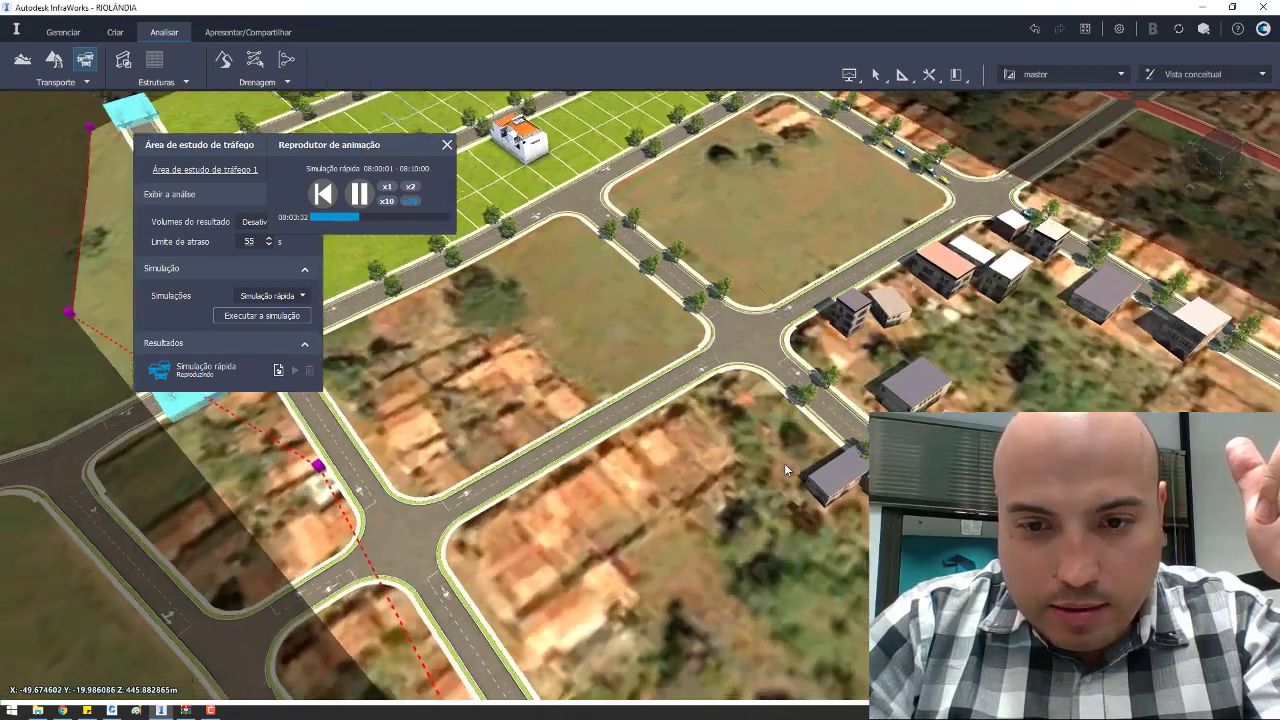
{"action": "mouse_move", "coordinate": [784, 463]}
{"action": "left_mouse_down"}
{"action": "mouse_move", "coordinate": [761, 490]}
{"action": "mouse_move", "coordinate": [644, 382]}
{"action": "mouse_move", "coordinate": [799, 139]}
{"action": "mouse_move", "coordinate": [742, 119]}
{"action": "mouse_move", "coordinate": [865, 318]}
{"action": "left_mouse_up"}
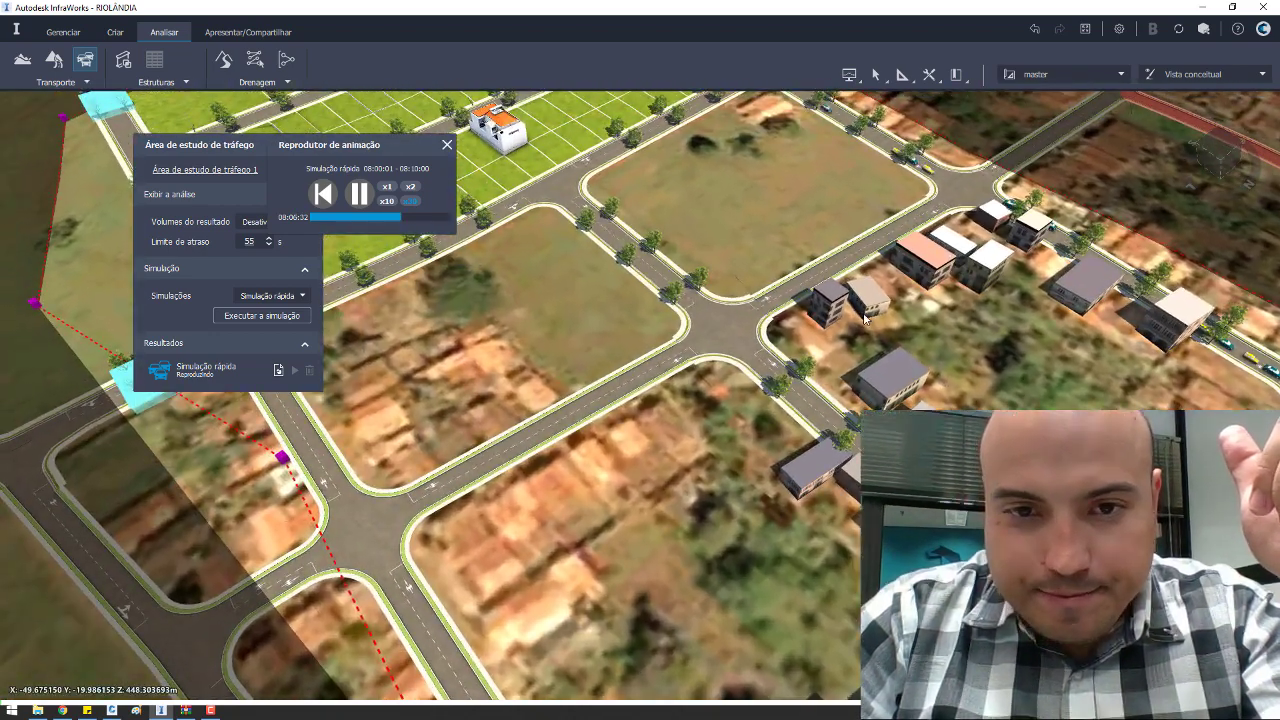